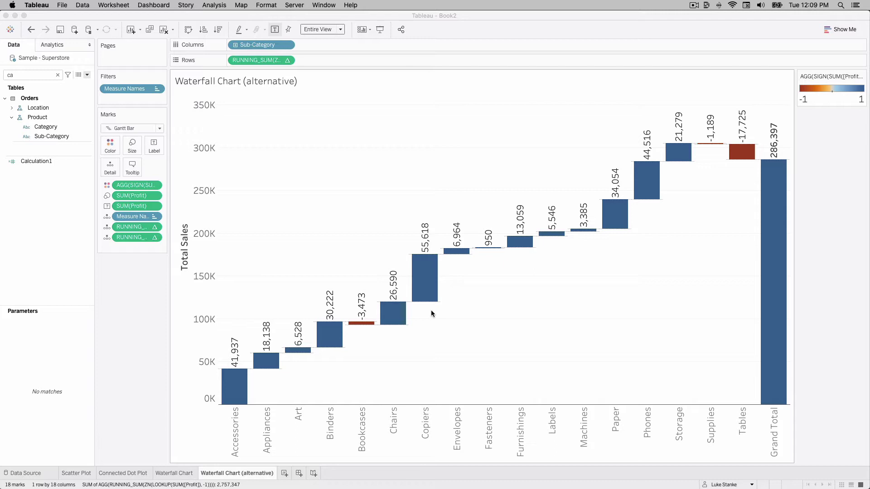
Step: Create a new worksheet and place Sub-Category on Columns
click(285, 474)
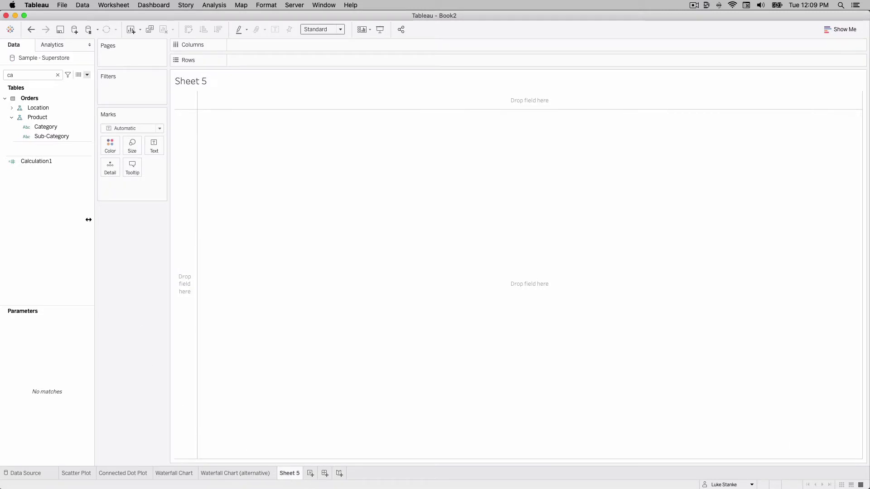
drag(39, 137, 259, 46)
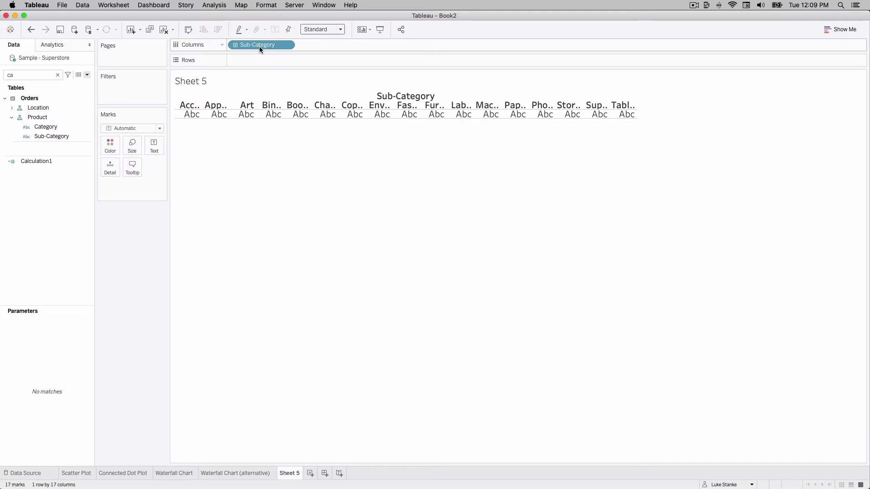
Step: Fit the sheet to Entire View and rotate the Sub-Category labels to vertical
click(330, 29)
click(325, 58)
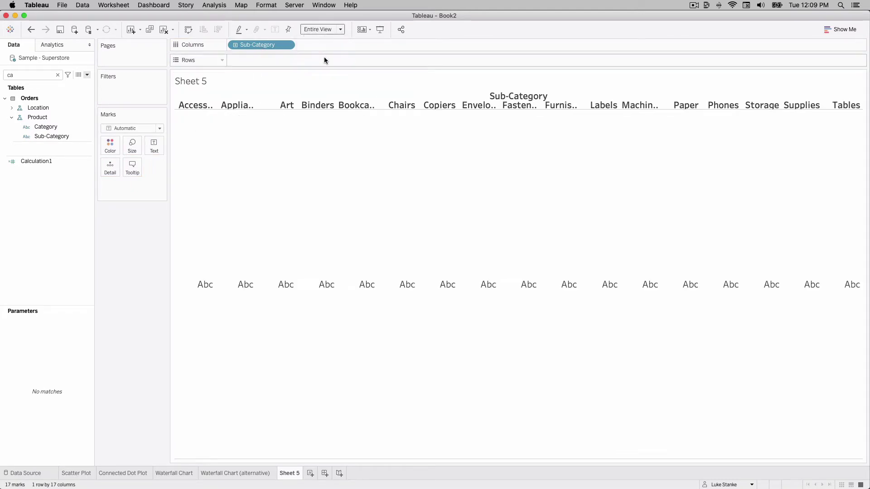
right_click(318, 108)
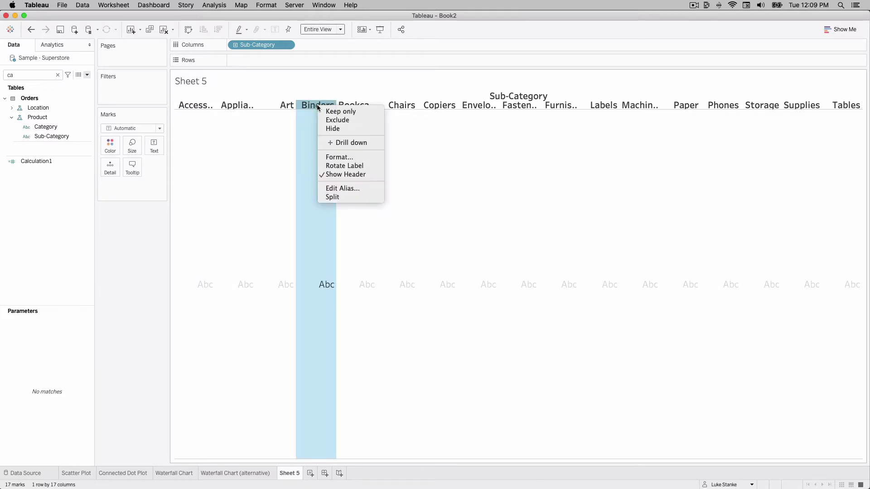
click(345, 167)
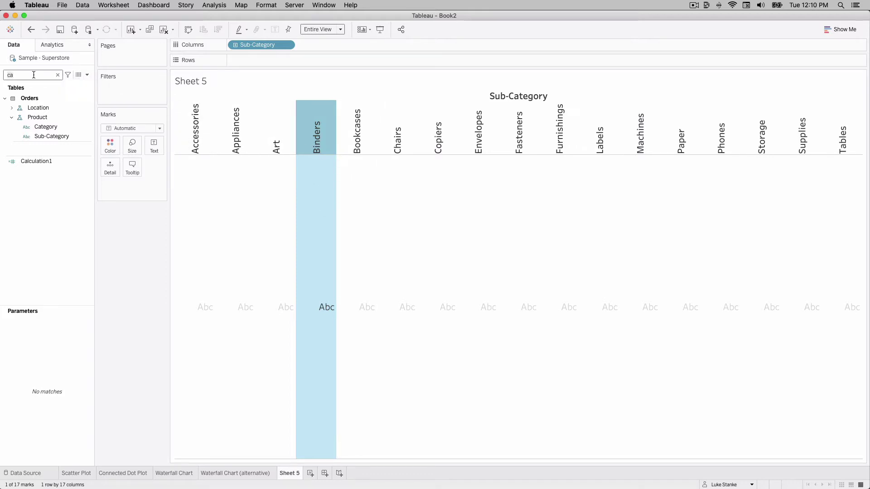
Step: Search the data source's fields for "pro"
key(BackSpace)
key(BackSpace)
text(su)
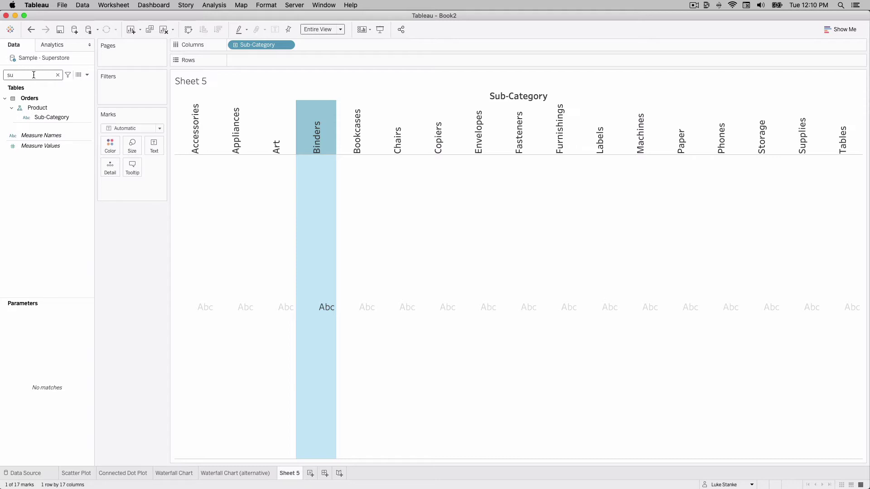
key(BackSpace)
key(BackSpace)
text(pro)
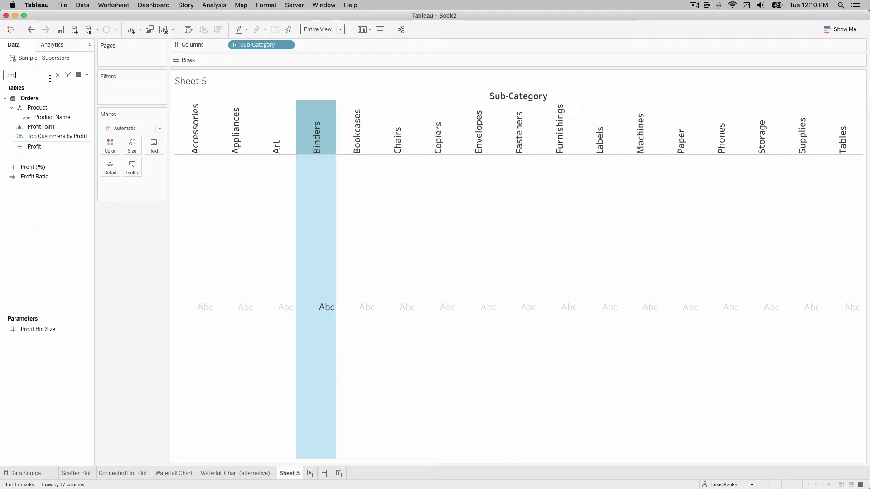
Step: Create a new calculated field and name it Total Profit
click(87, 75)
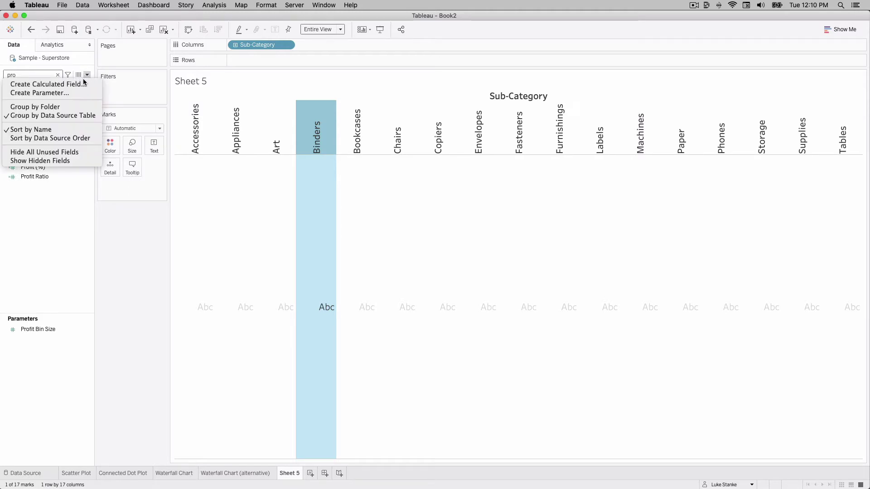
click(27, 84)
drag(482, 126, 641, 189)
click(506, 189)
double_click(506, 189)
text(Total Profit)
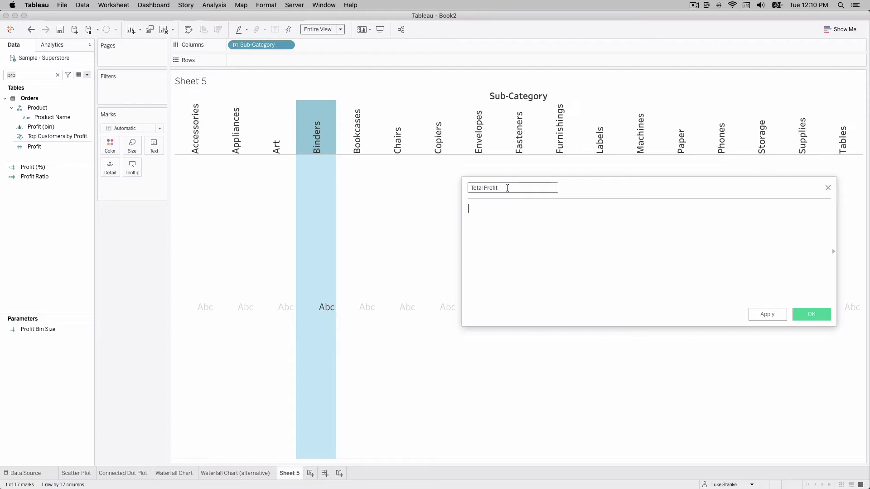
Step: Change the mark type to Gantt Bar
click(125, 128)
click(121, 241)
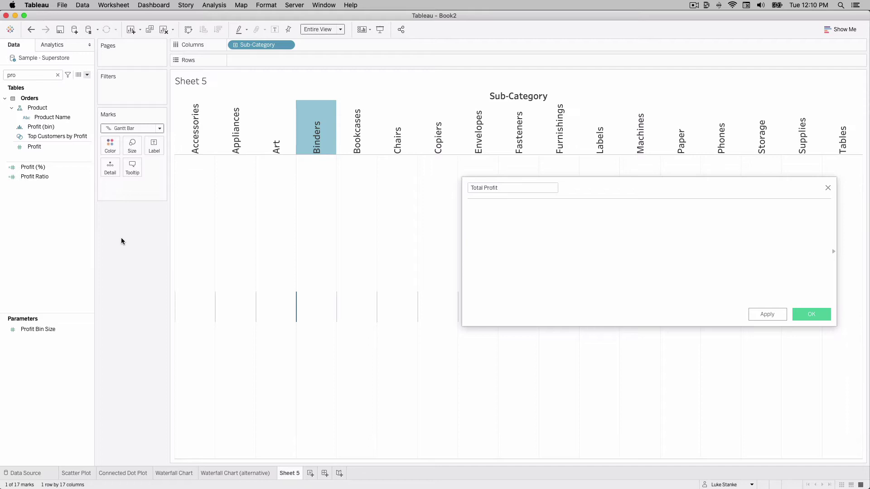
Step: Define Total Profit as SUM([Profit]) and apply the calculation while keeping its editor open
click(534, 243)
text(SUM()
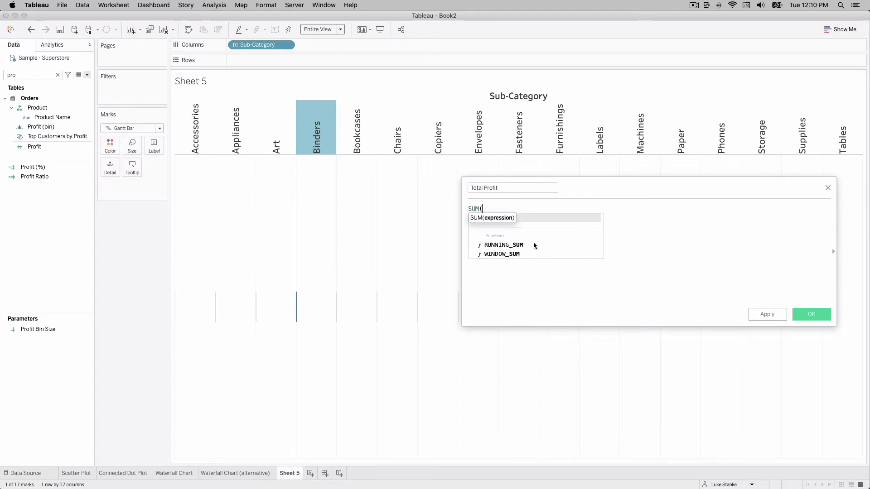
text(prof)
key(Return)
text())
click(754, 316)
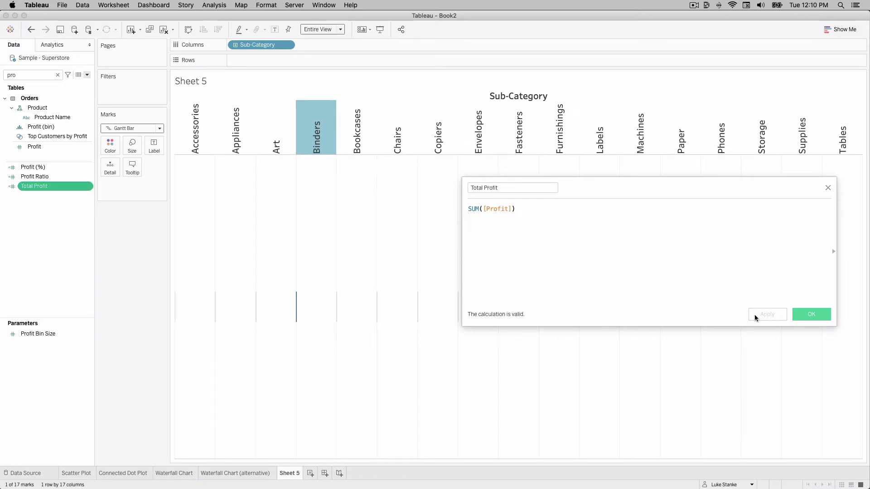
Step: Place Total Profit on Rows and inspect the Accessories mark
drag(61, 183, 271, 58)
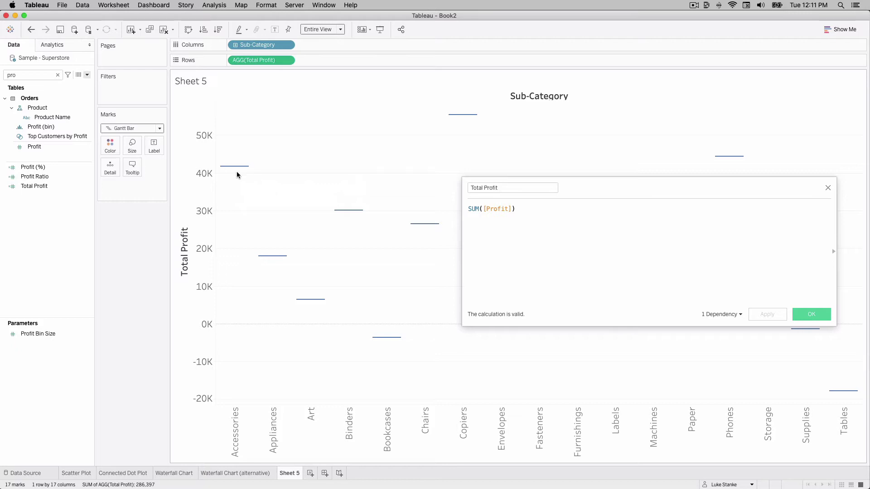
mouse_move(237, 169)
mouse_move(272, 259)
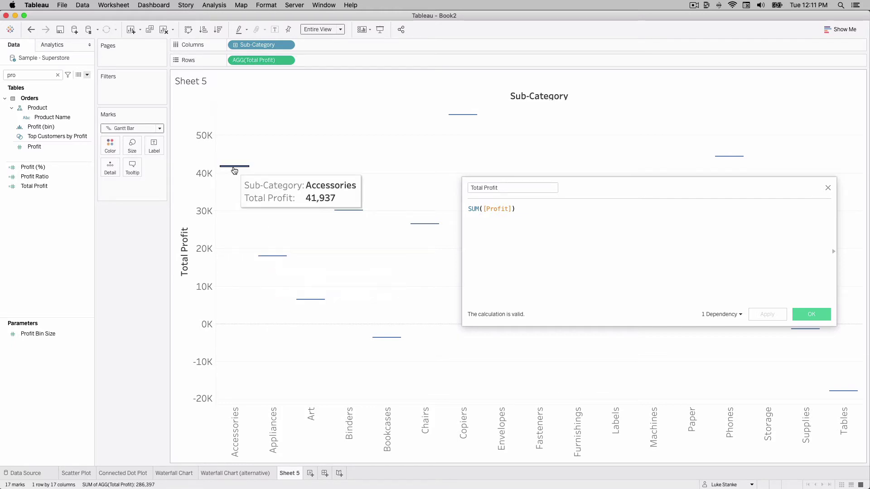
Step: Wrap the Total Profit formula in a lookup of the previous value, LOOKUP(SUM([Profit]), -1), and apply it
click(527, 247)
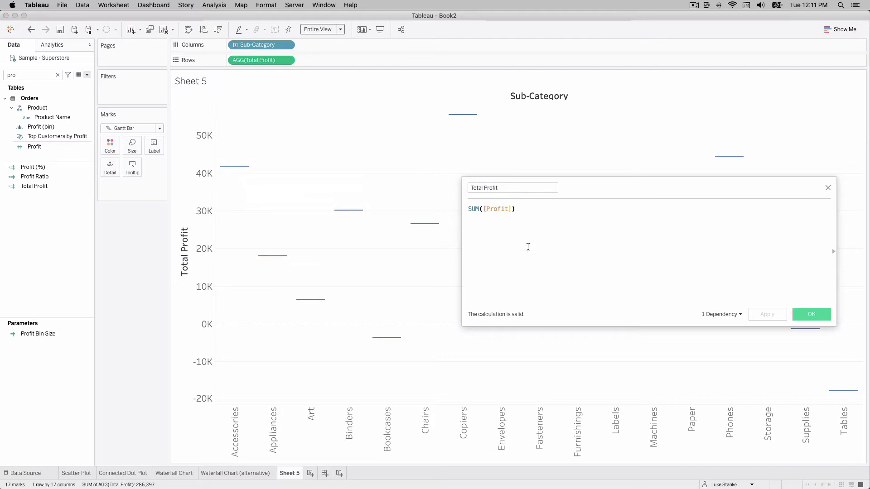
key(super+Left)
text(LOOKUP()
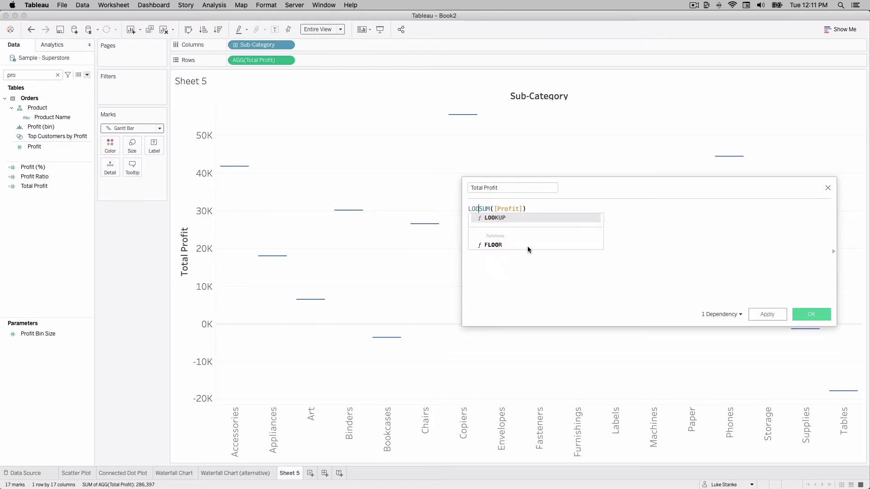
key(super+Right)
text(, -1))
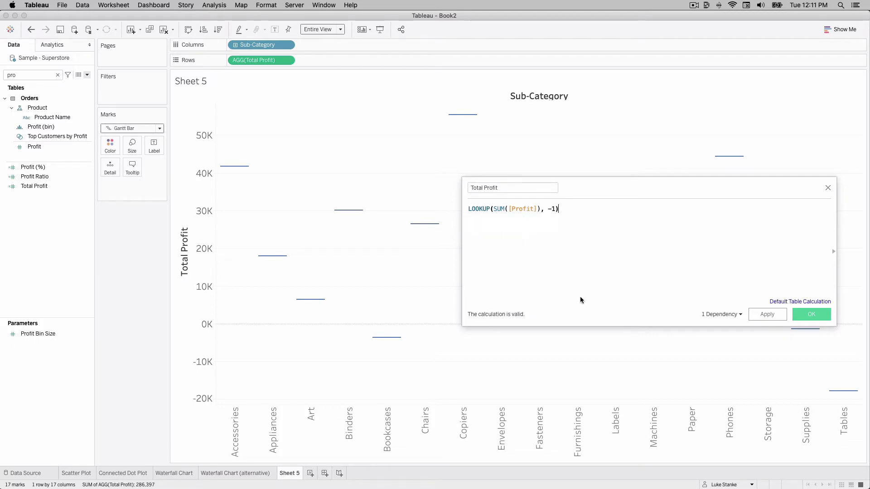
click(756, 314)
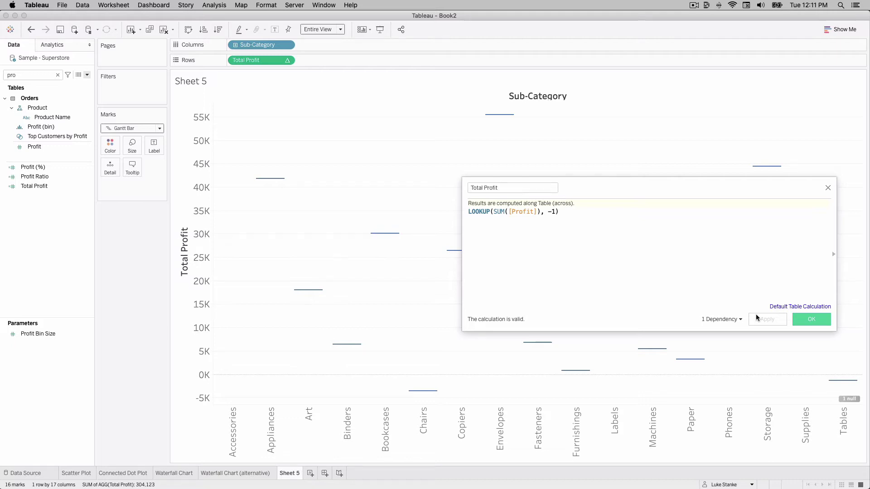
Step: Turn Total Profit into a running total, RUNNING_SUM(LOOKUP(SUM([Profit]), -1)), and apply it
click(574, 243)
key(Home)
text(RUNNING_SUM)
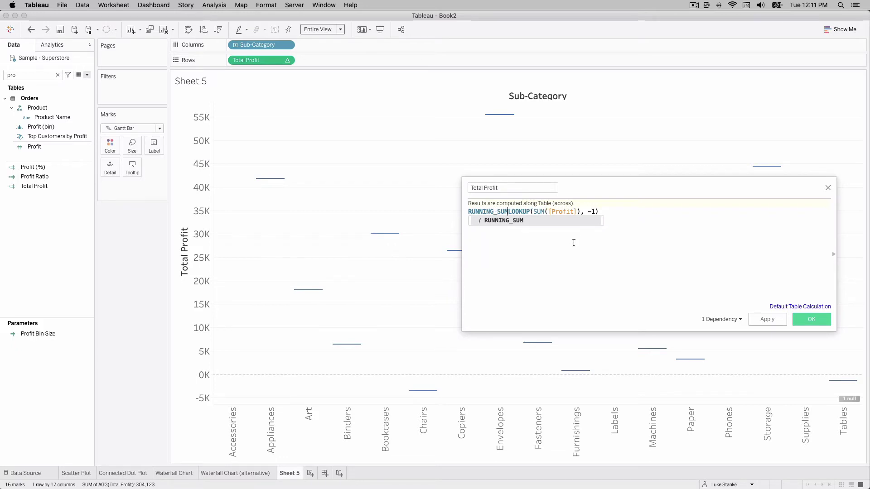
text(()
key(End)
text())
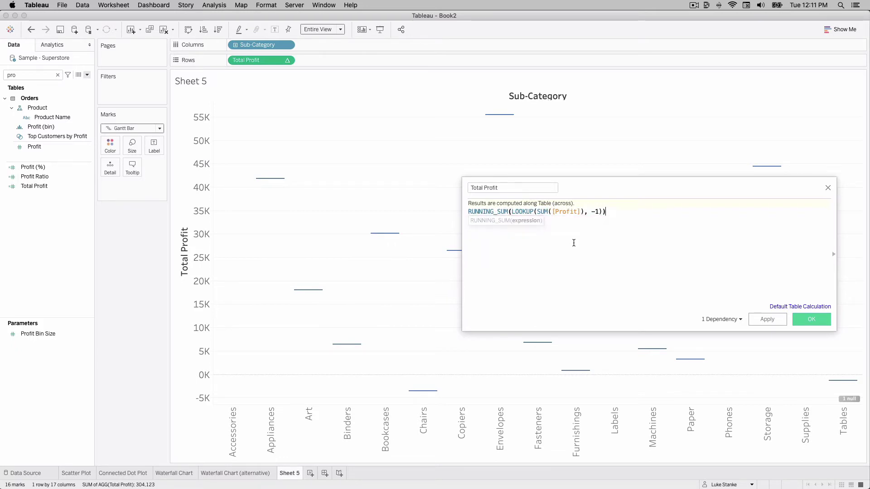
click(760, 322)
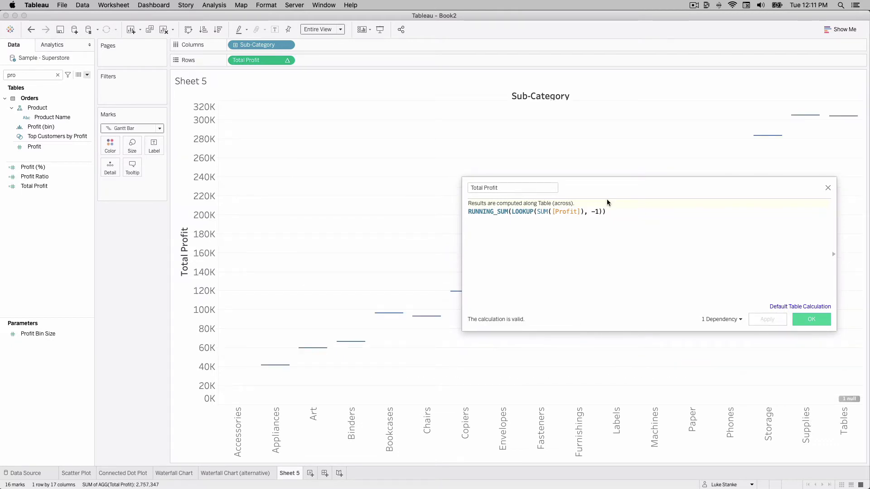
Step: Move the calculation editor clear of the chart and size the Gantt bars by SUM(Profit)
drag(606, 194, 635, 333)
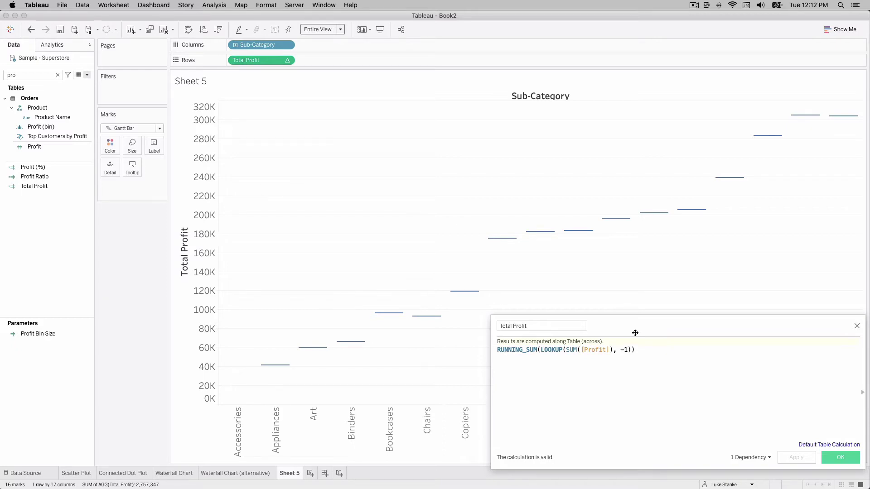
double_click(115, 186)
text(SUM(Pr)
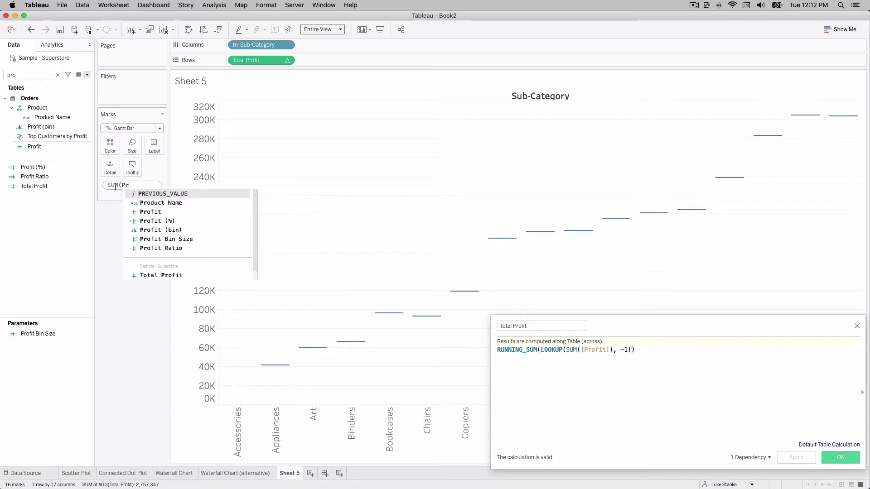
text(ofit))
key(Return)
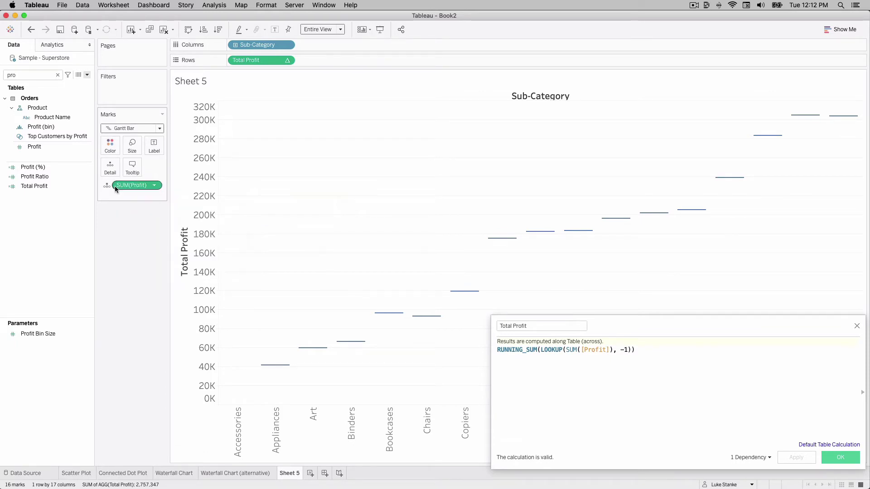
drag(115, 186, 128, 153)
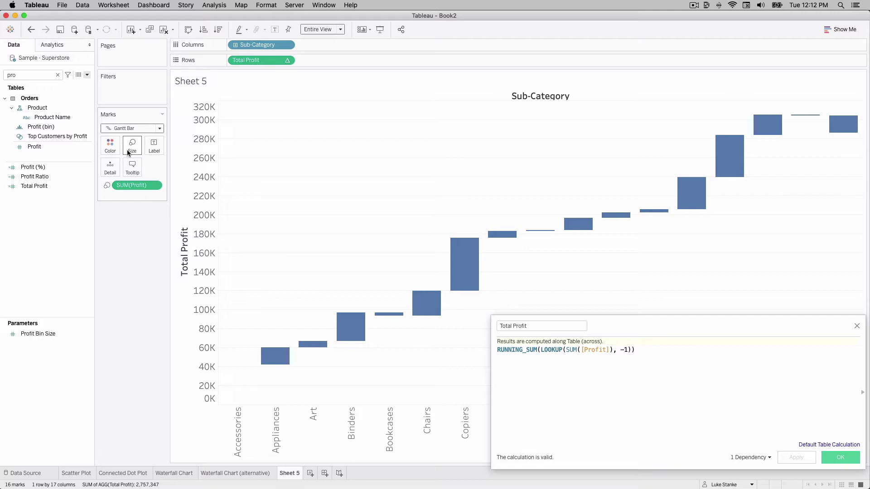
Step: Wrap the Total Profit formula in ZN to replace nulls with zero, apply it and close the editor
click(514, 370)
key(Home)
text(ZN()
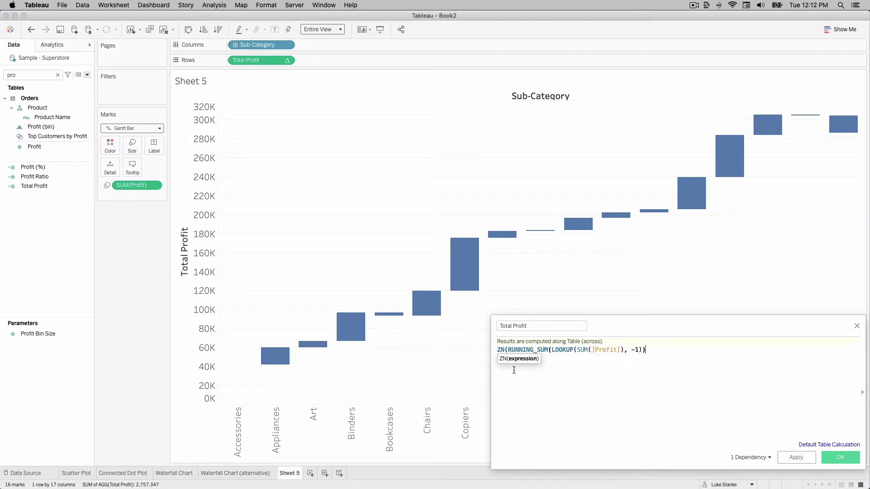
text())
click(799, 459)
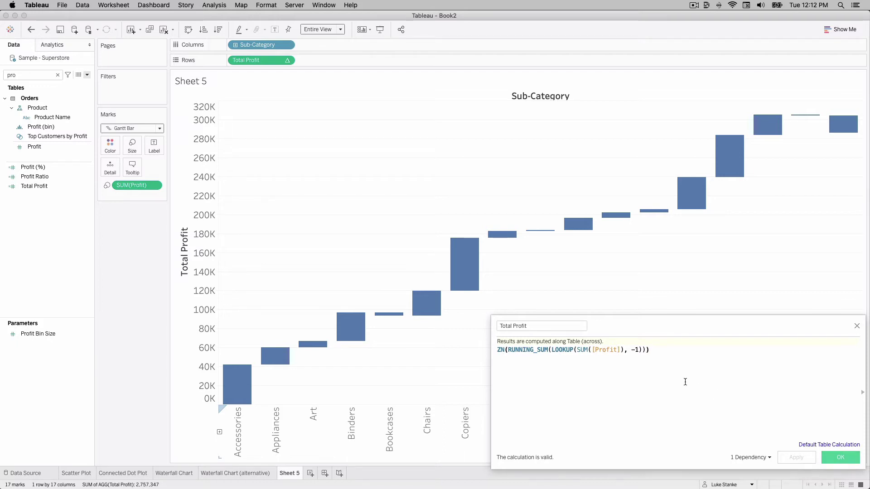
key(super+a)
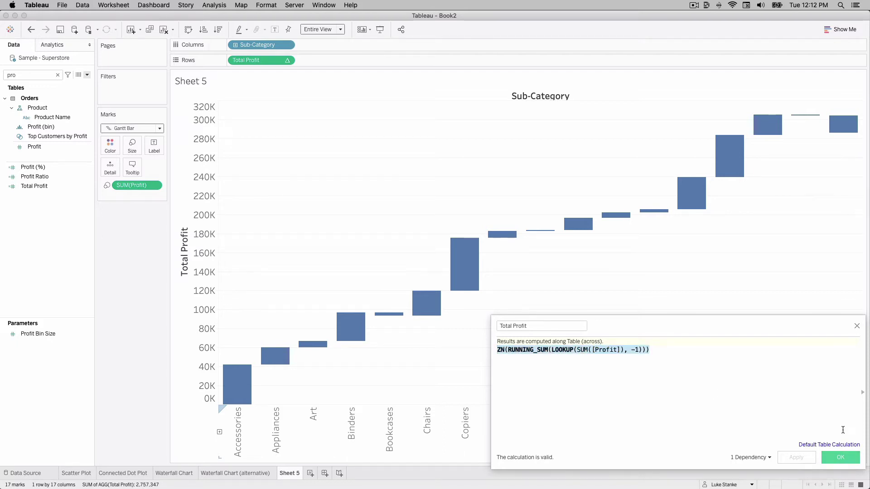
click(858, 458)
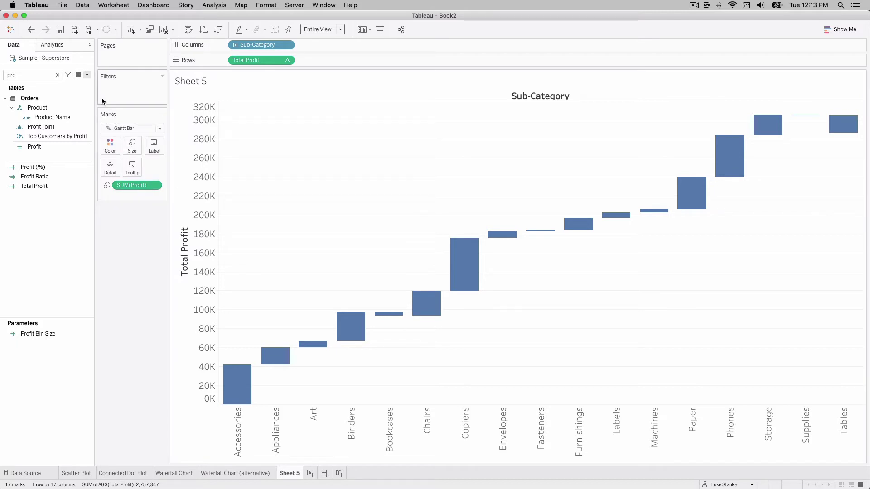
Step: Create a calculated field with the formula STR(SIGN(SUM([Profit])))
click(86, 75)
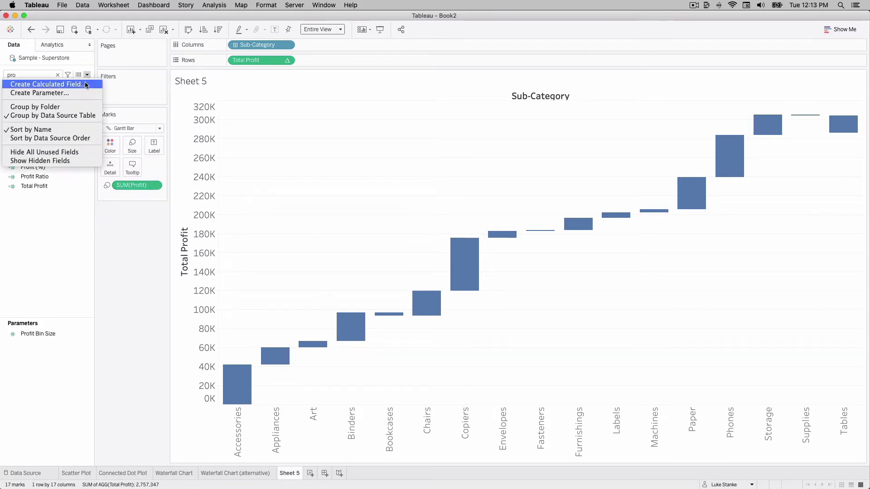
click(86, 83)
click(556, 440)
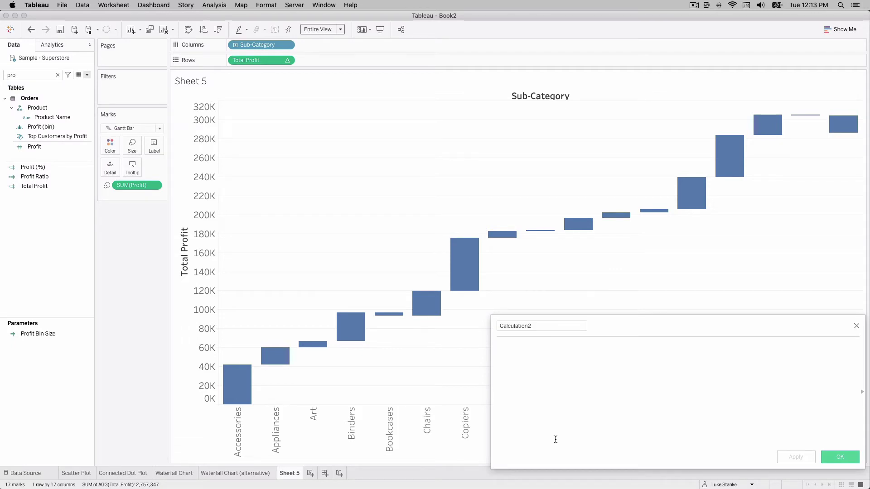
text(STR)
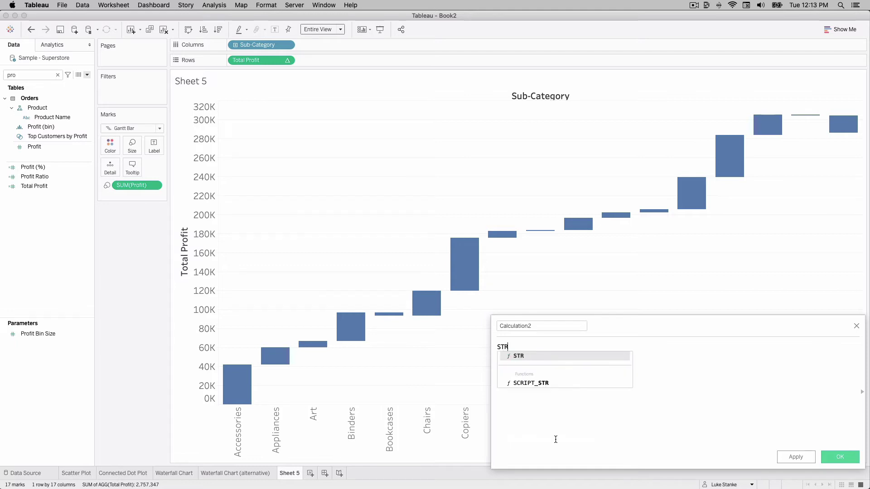
text((SING()
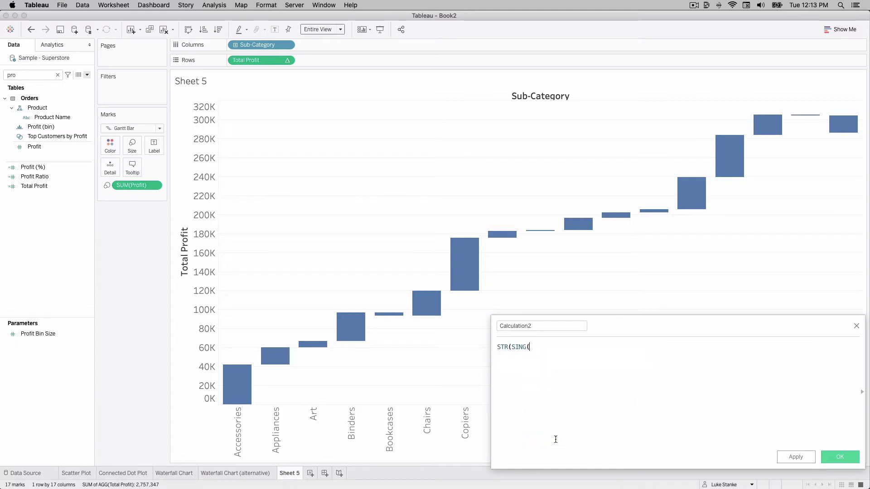
text(SIGN()
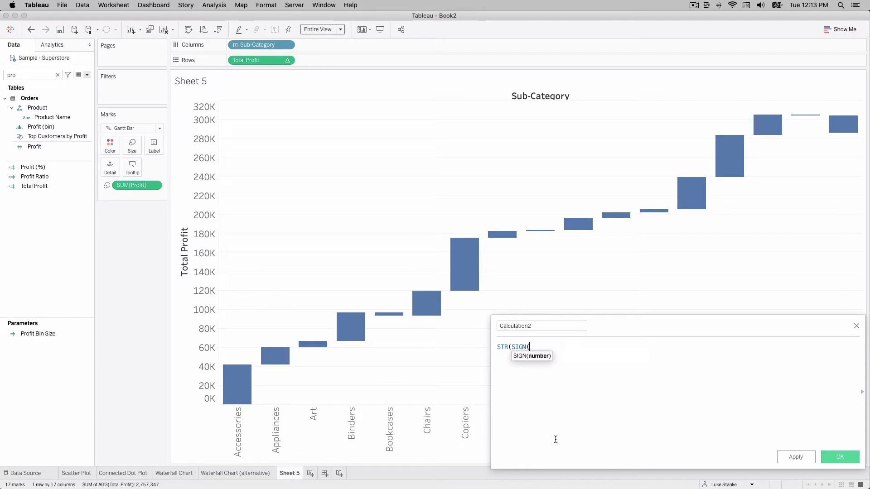
text(SUM(S)
key(BackSpace)
text(Pro)
key(Down)
key(Return)
text()))
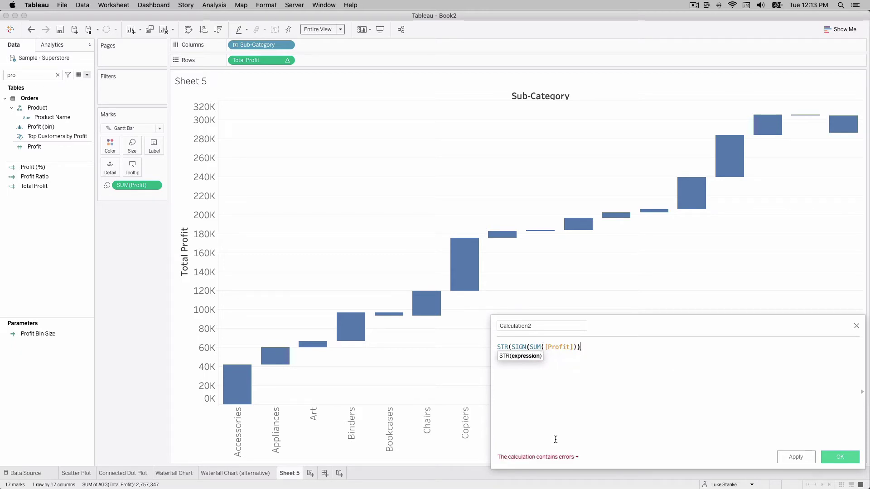
text())
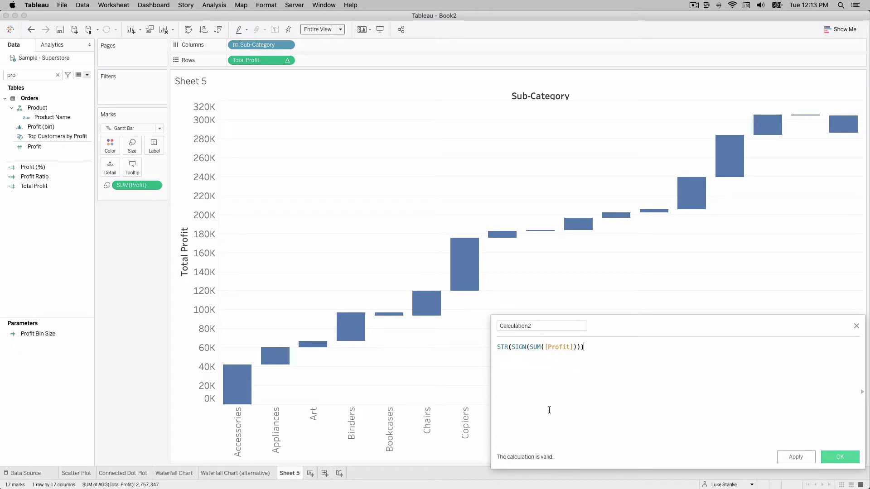
Step: Name the calculated field Profit Color, save it and color the Gantt bars by it
double_click(528, 326)
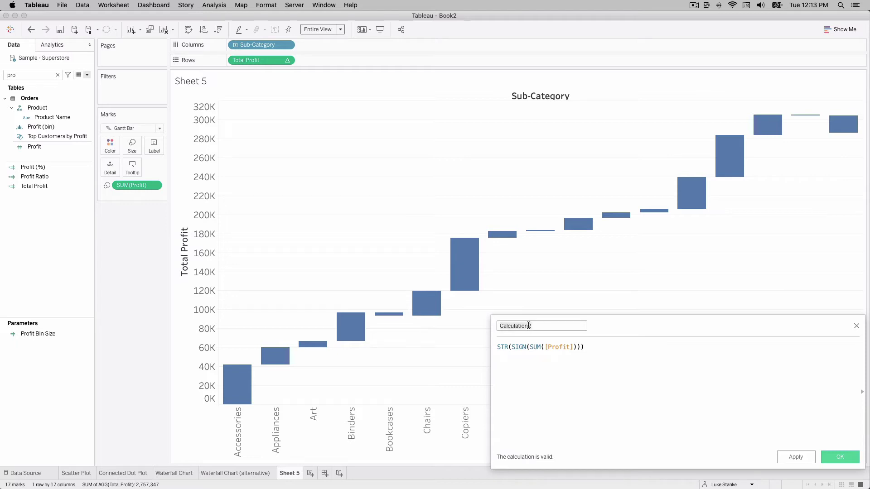
text(Profit Color)
click(830, 453)
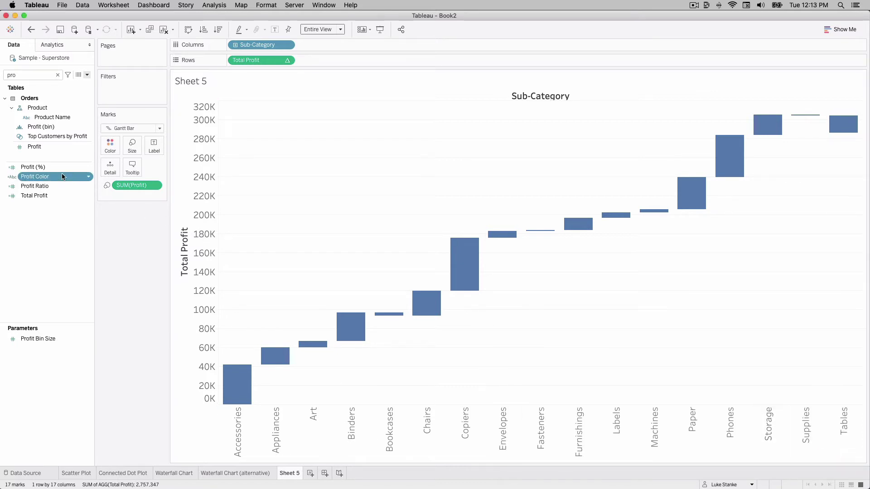
drag(66, 177, 110, 147)
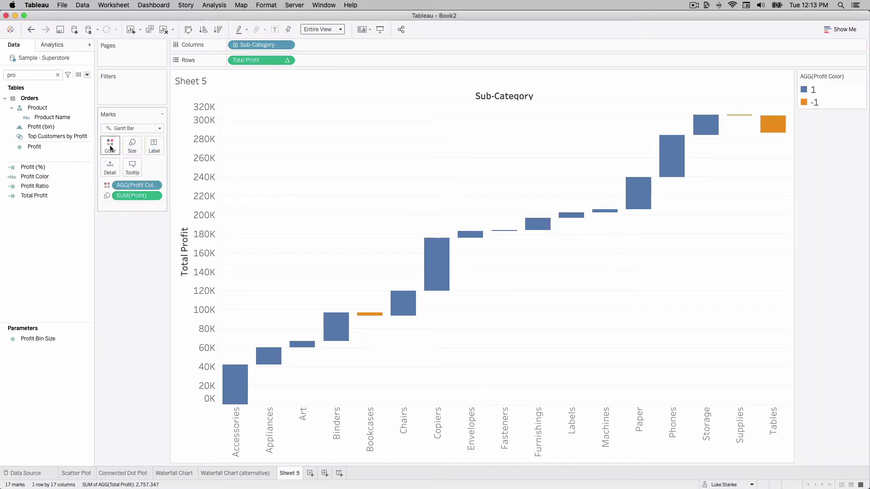
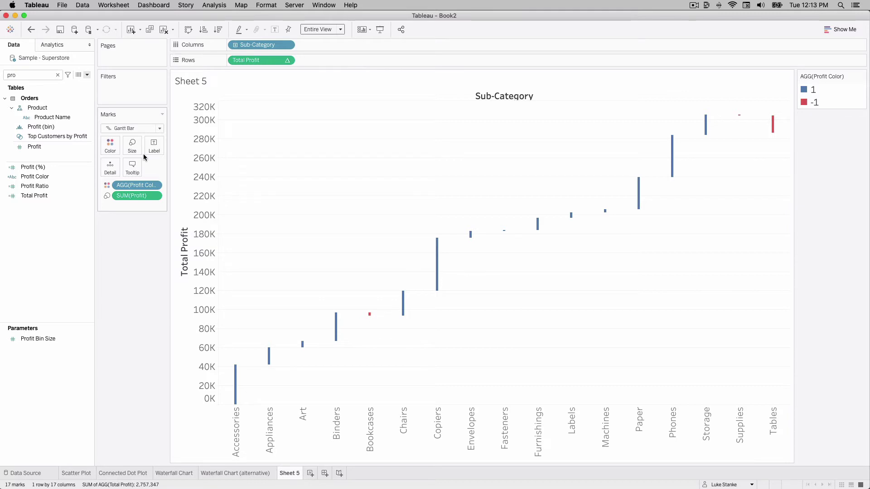
Step: Widen the Gantt bars to about the middle of the size range
mouse_move(468, 240)
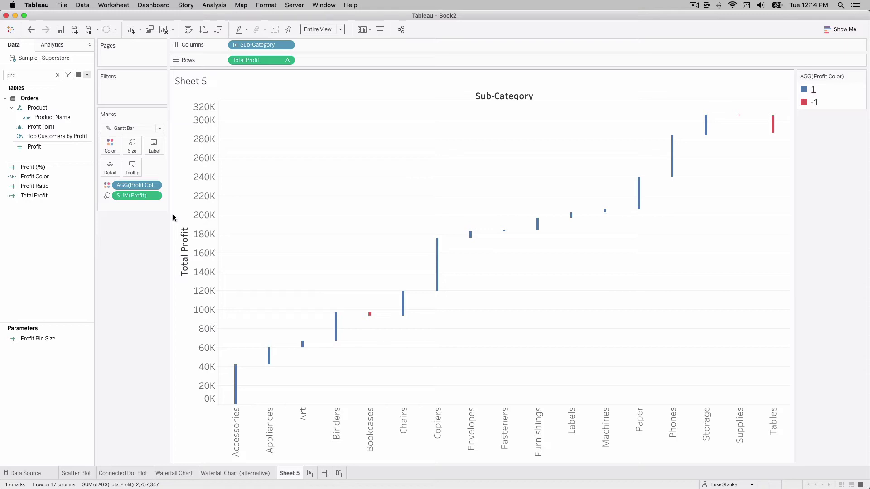
click(132, 146)
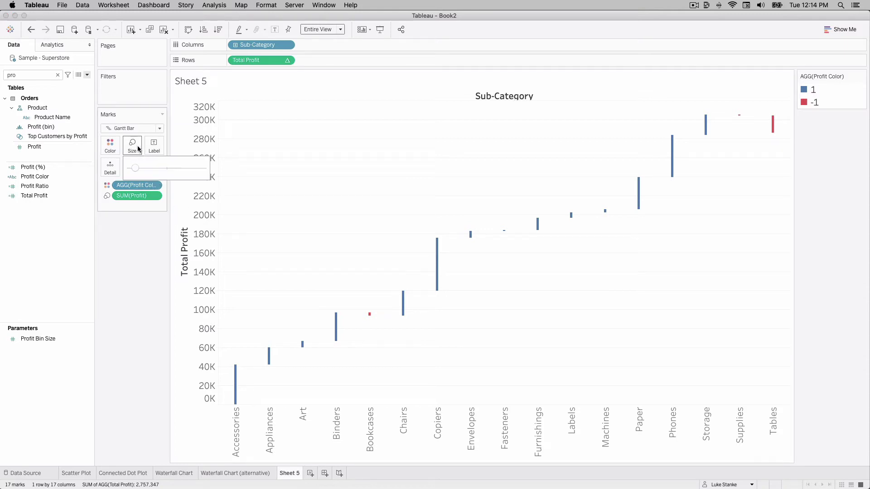
click(167, 169)
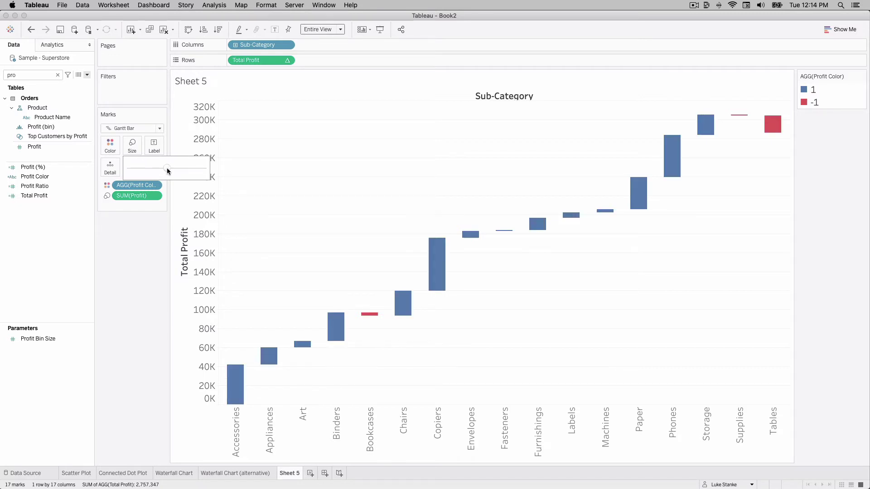
click(109, 272)
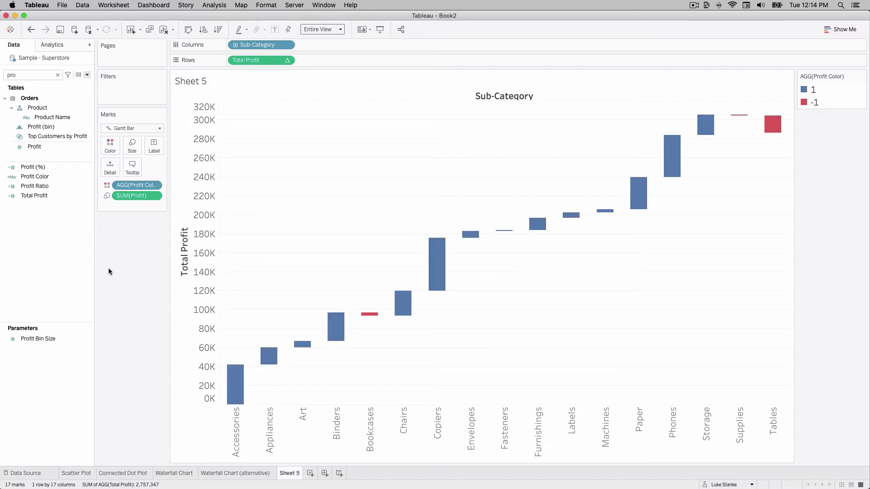
Step: Show row grand totals so the chart ends with a Grand Total bar
click(190, 3)
mouse_move(202, 5)
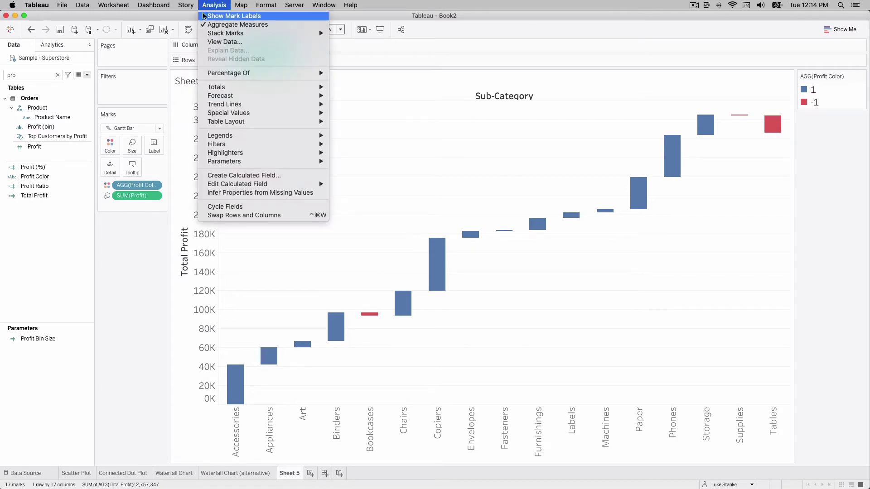
mouse_move(248, 92)
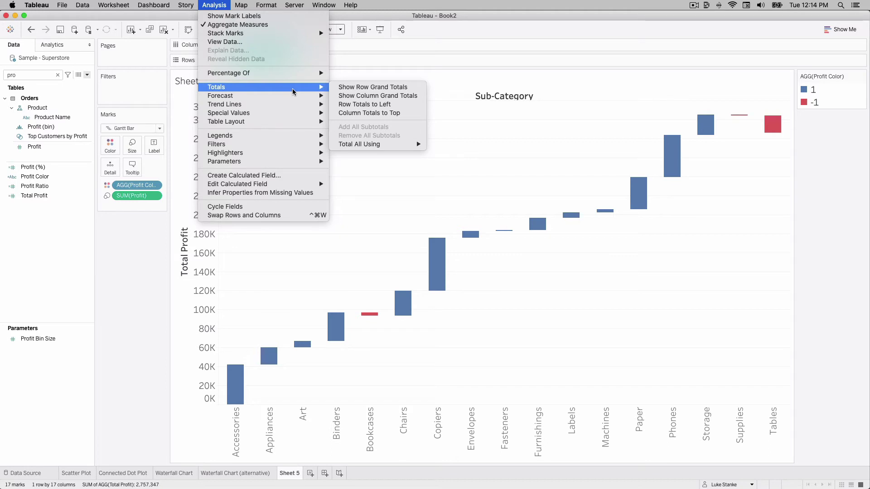
click(352, 90)
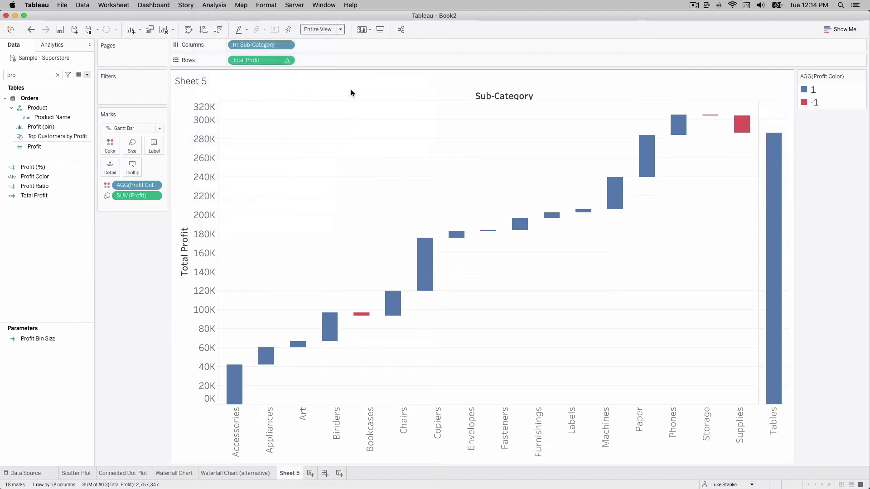
mouse_move(765, 149)
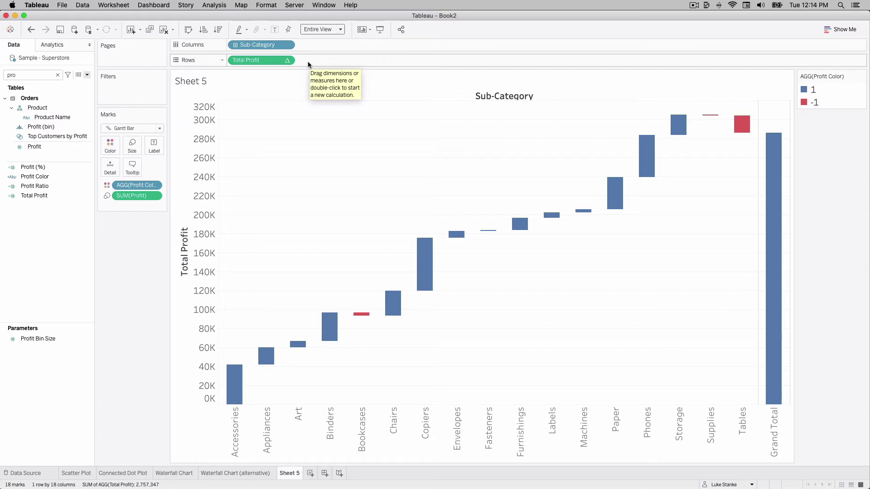
Step: Create another calculated field starting from the Total Profit formula, ZN(RUNNING_SUM(LOOKUP(SUM([Profit]), -1)))
click(87, 75)
click(86, 82)
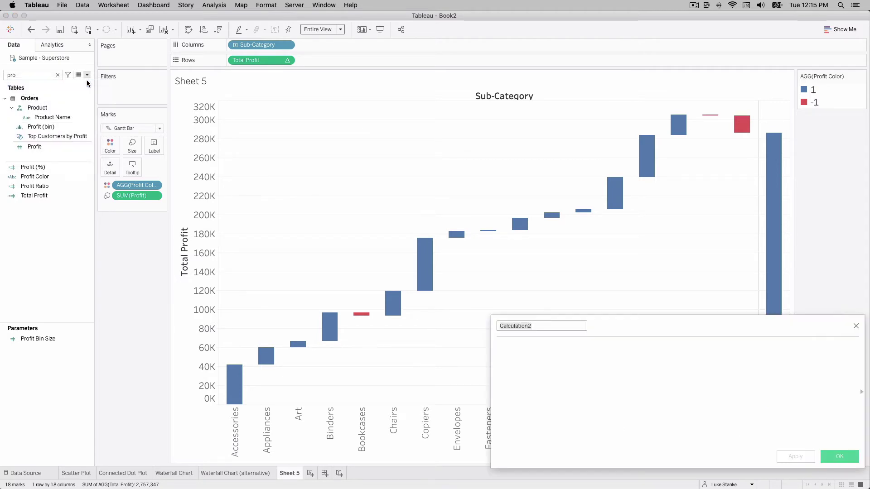
click(606, 362)
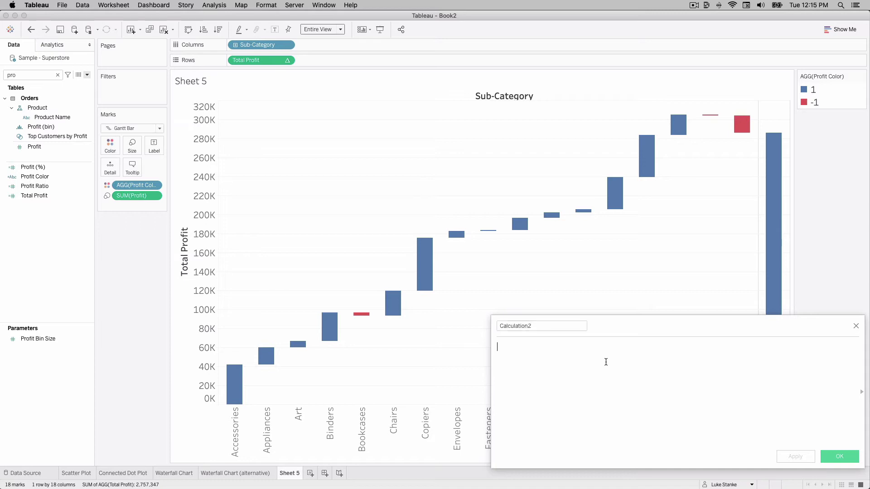
text(ZN(RUNNING_SUM(LOOKUP(SUM([Profit]), -1))))
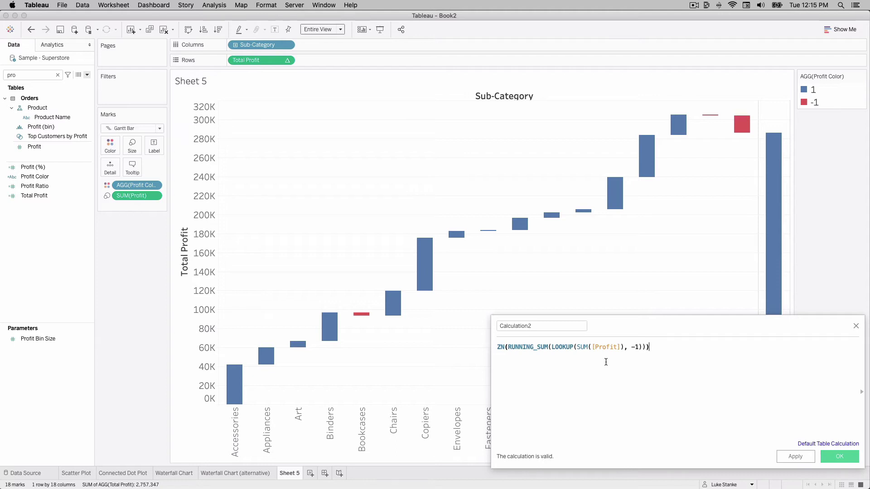
Step: Try changing the lookup offset in the new formula to 0
key(Left)
key(Left)
key(Left)
key(BackSpace)
key(BackSpace)
text(0)
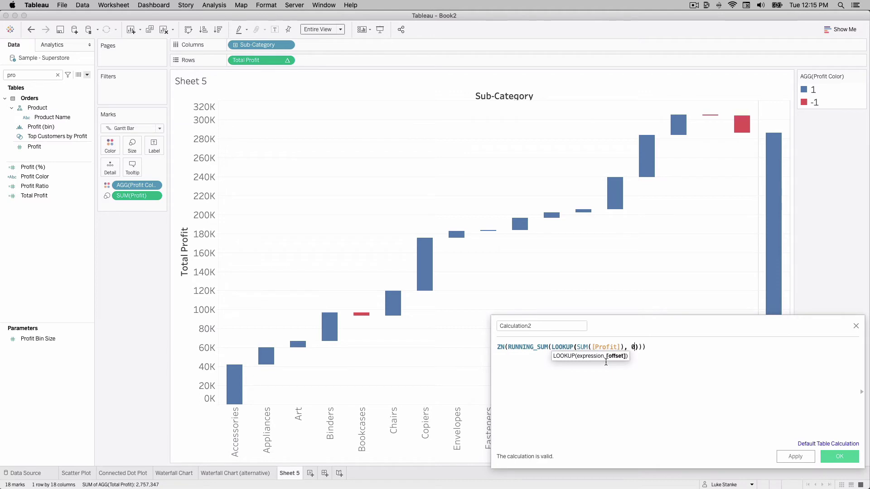
Step: Remove the LOOKUP function and its offset so the formula reads ZN(RUNNING_SUM(SUM([Profit])))
key(Right)
key(BackSpace)
key(BackSpace)
key(BackSpace)
key(BackSpace)
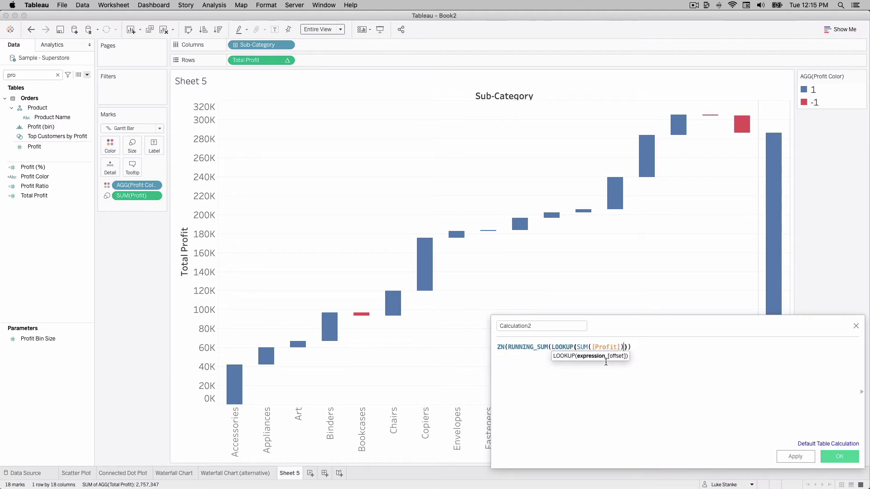
key(alt+Left)
key(alt+Left)
key(alt+BackSpace)
key(alt+Right)
key(alt+Right)
key(alt+Right)
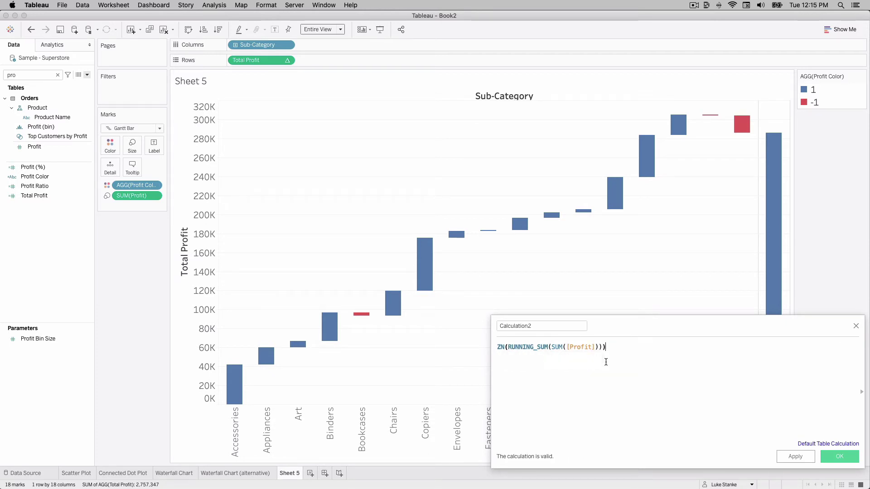
Step: Name the new calculated field Total Profit | Running and save it
double_click(531, 327)
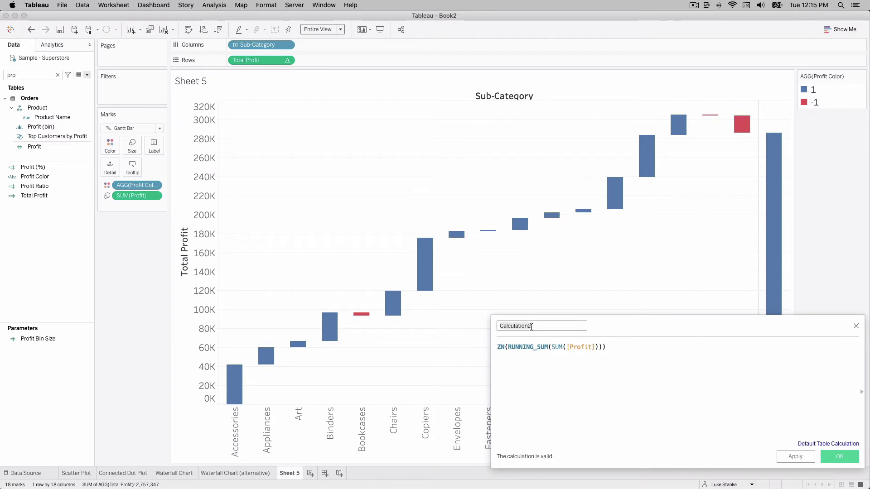
text(Total Sale)
key(BackSpace)
key(BackSpace)
key(BackSpace)
key(BackSpace)
text(Profit | Running)
click(837, 457)
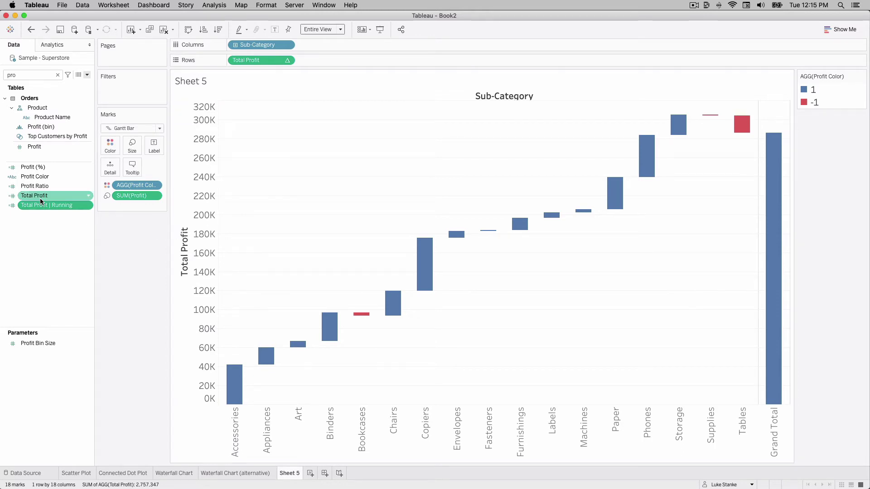
Step: Place Total Profit | Running ahead of Total Profit on Rows and change its mark type to Line
drag(38, 206, 223, 63)
drag(43, 205, 231, 60)
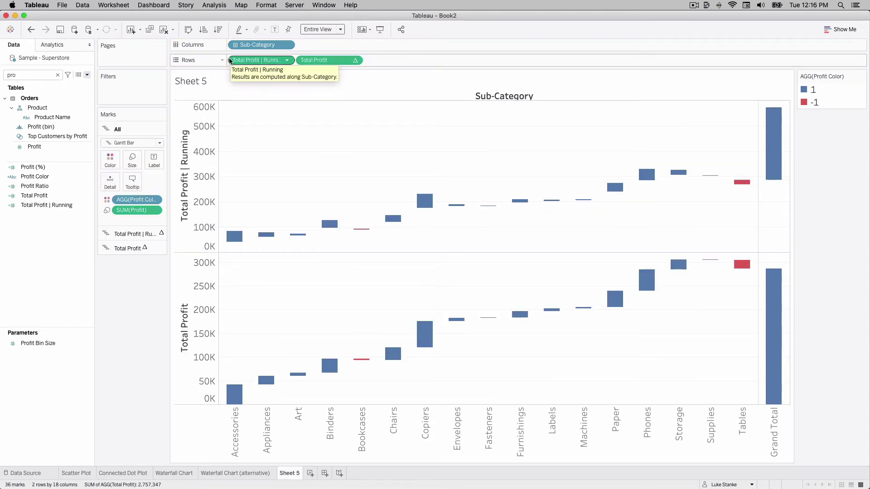
click(126, 234)
click(128, 158)
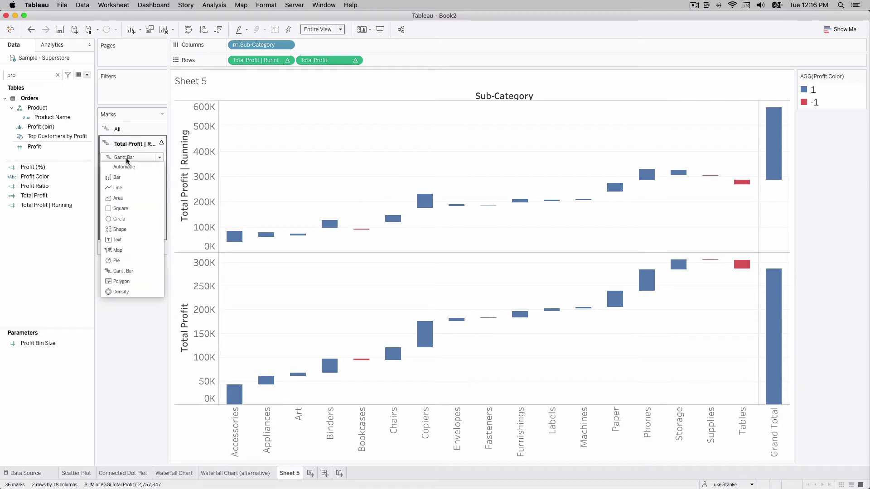
click(118, 188)
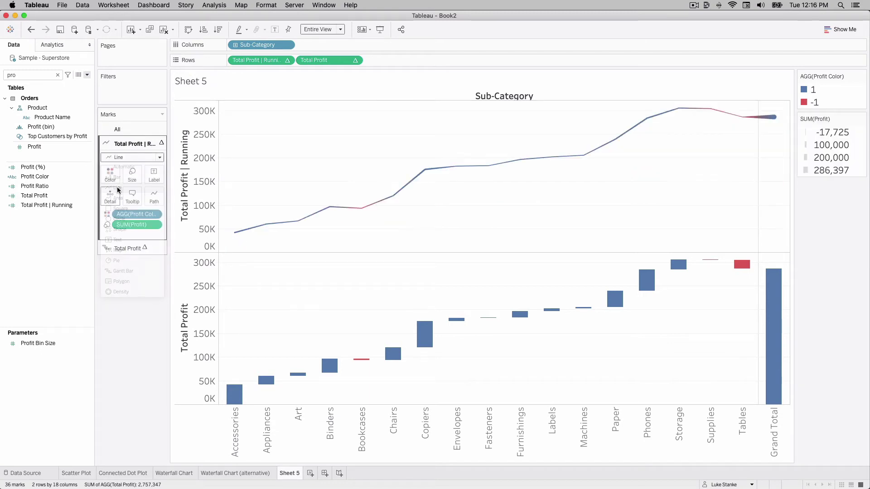
Step: Remove SUM(Profit) and Profit Color from the running-total line's marks and set its line type to disconnected horizontal segments
drag(129, 224, 124, 344)
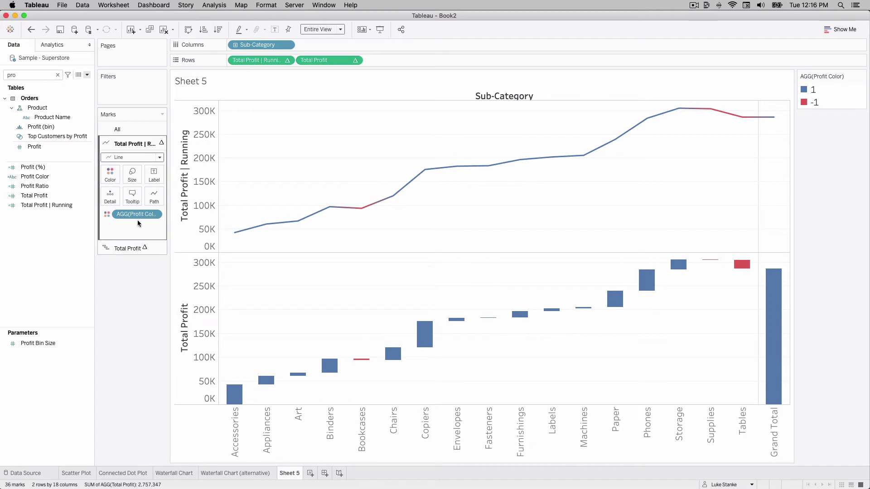
drag(132, 214, 129, 323)
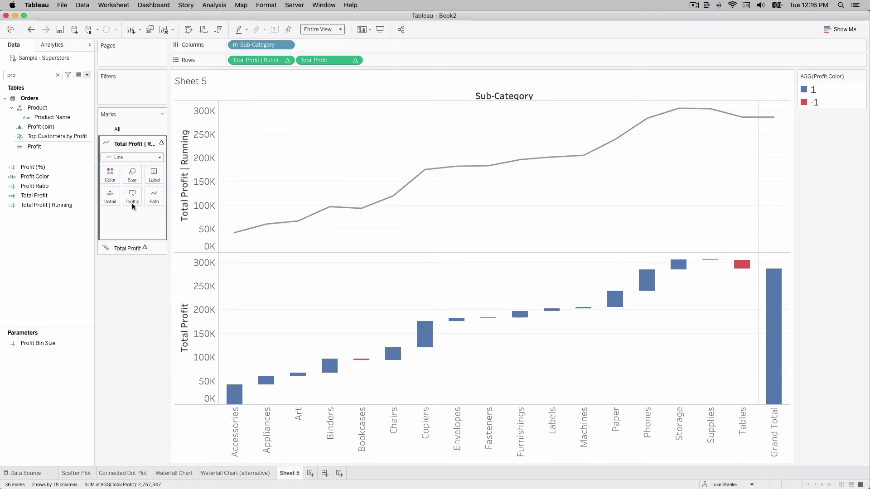
click(155, 197)
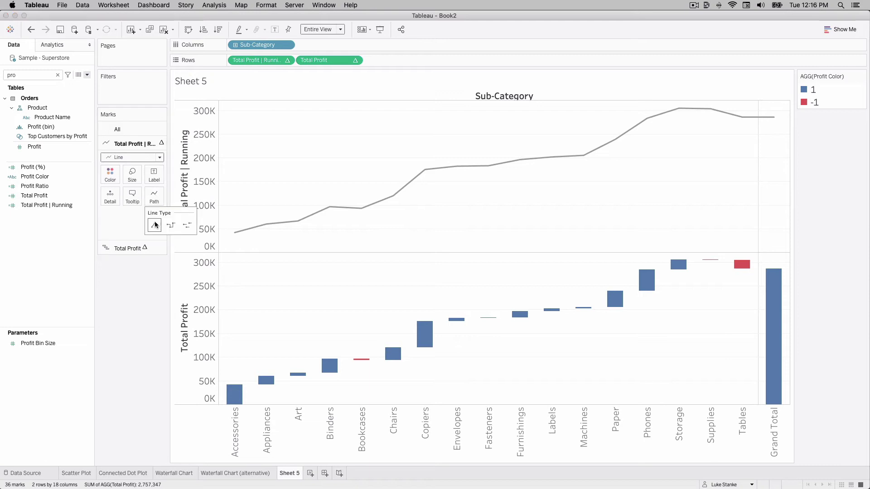
click(184, 226)
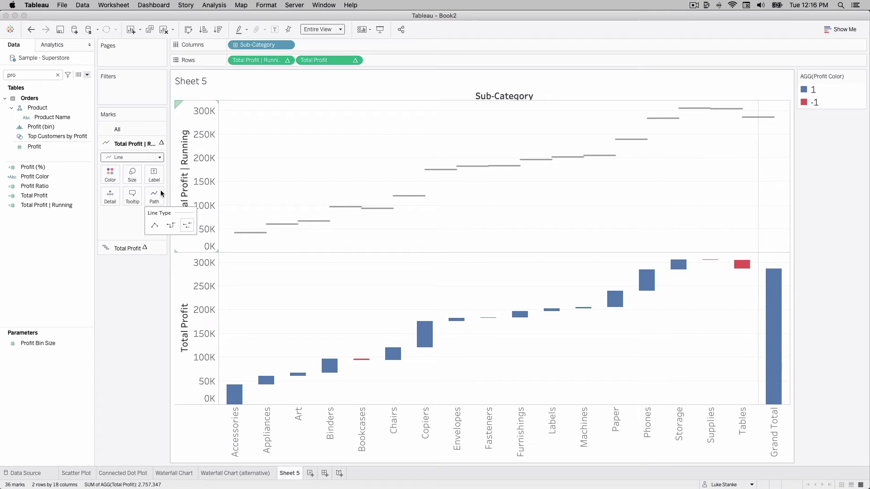
Step: Make the Total Profit | Running line segments thinner
click(137, 180)
click(136, 196)
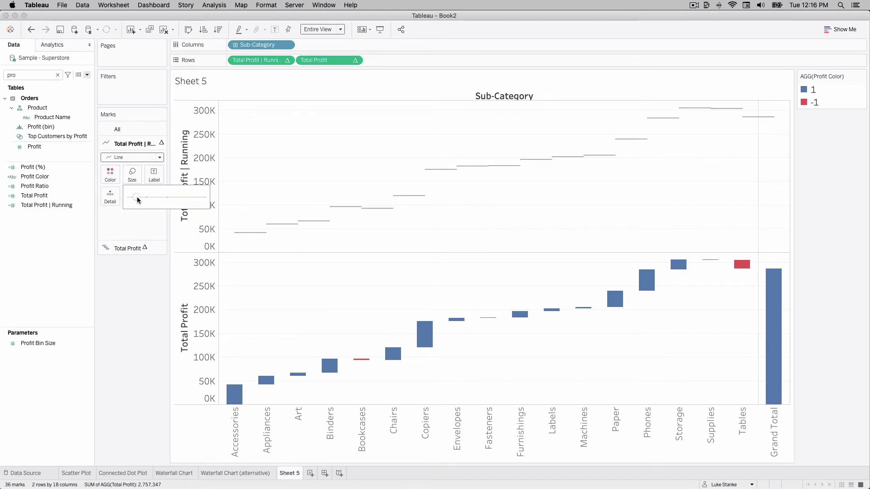
Step: Thin the running-total line slightly more, then combine it with Total Profit on a synchronized dual axis
drag(137, 197, 135, 197)
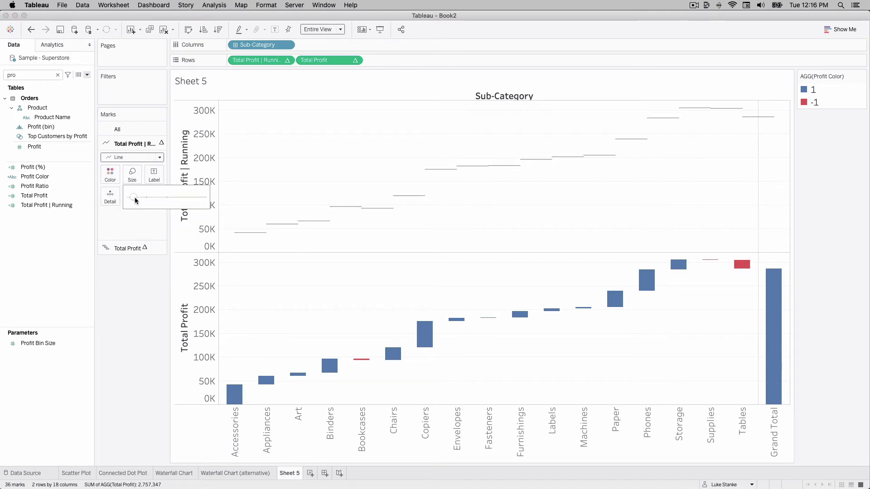
right_click(335, 62)
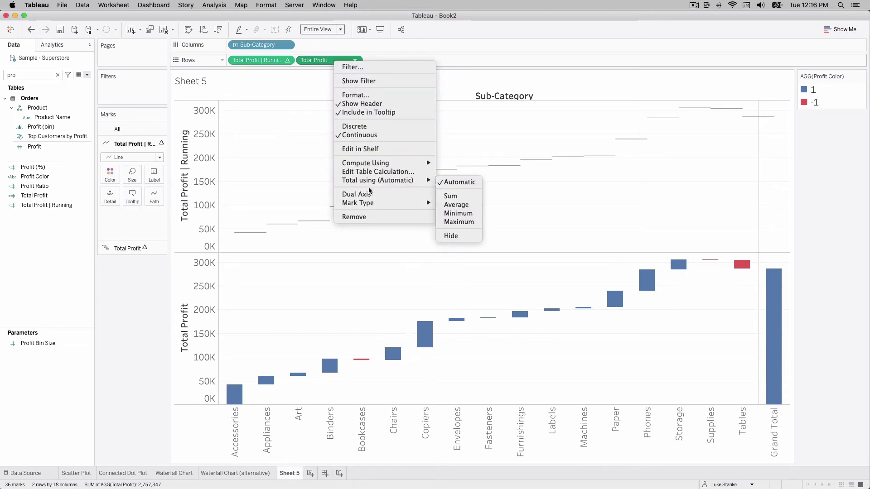
click(356, 194)
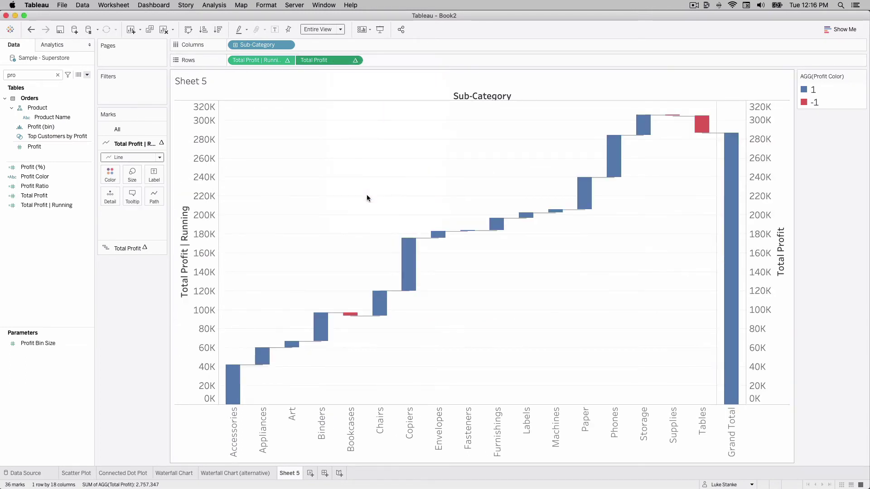
right_click(766, 272)
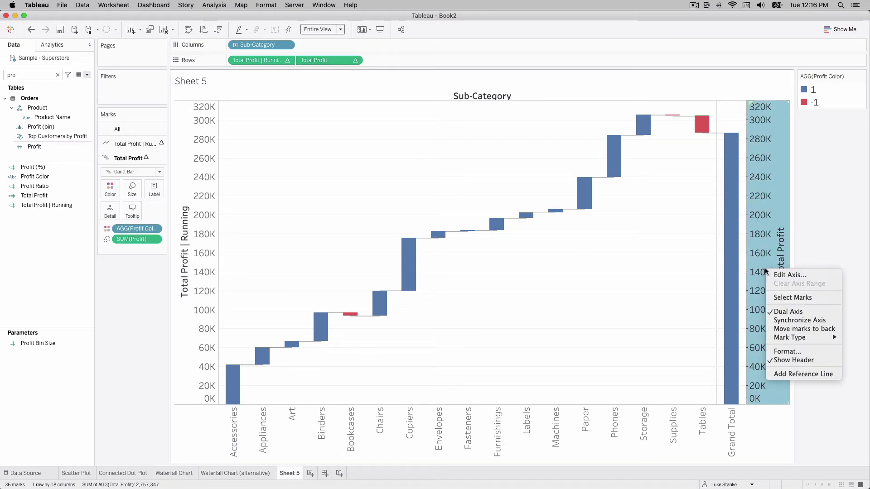
click(781, 320)
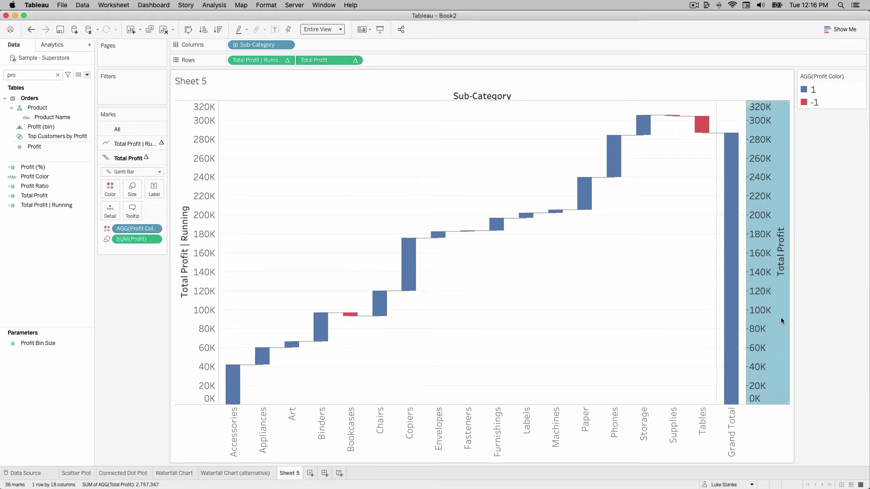
click(640, 305)
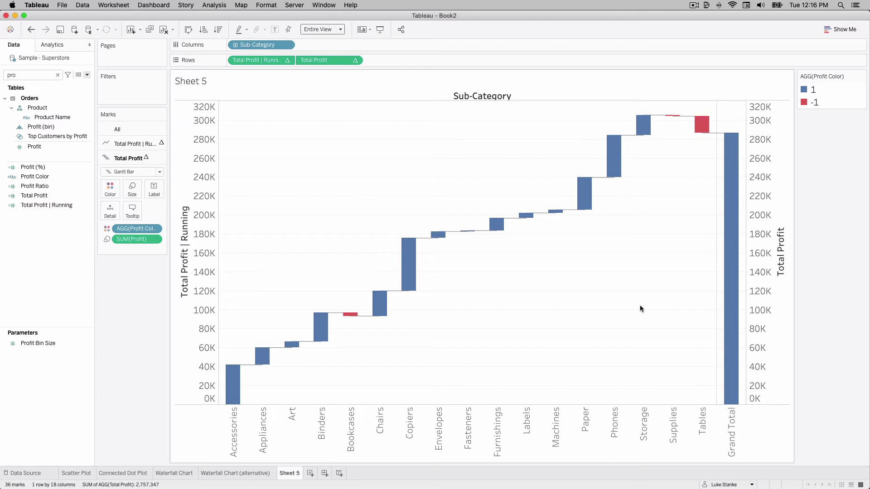
Step: Narrow the Total Profit Gantt bars and make the running-total line as thin as possible
click(139, 192)
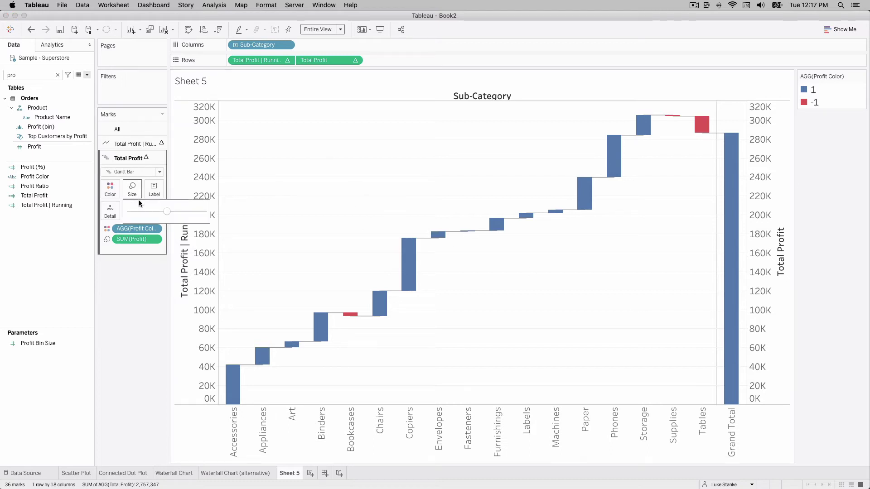
click(142, 212)
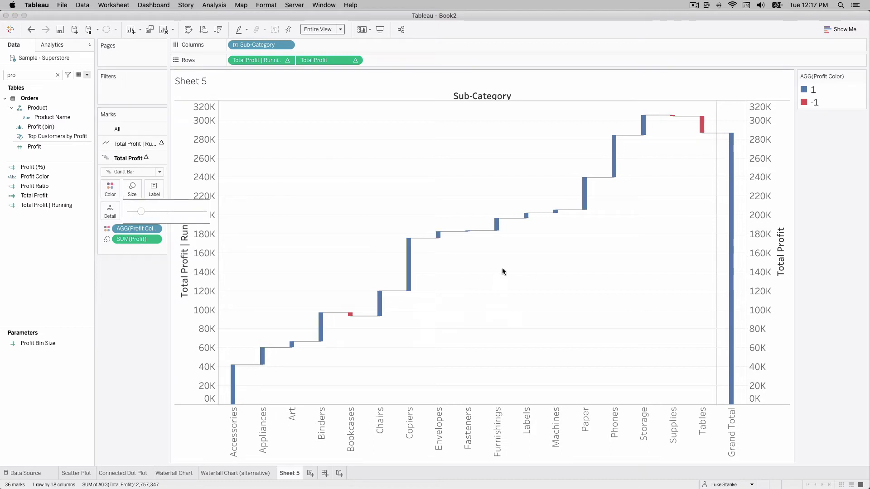
mouse_move(569, 208)
click(127, 143)
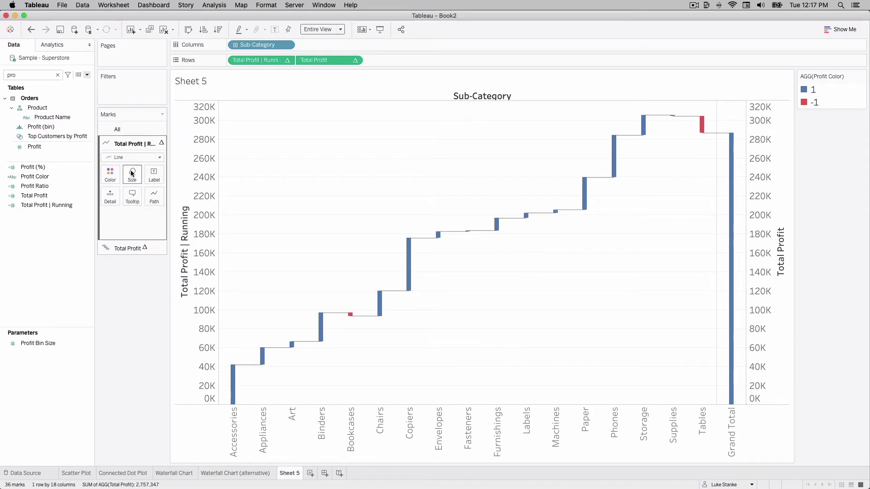
click(132, 174)
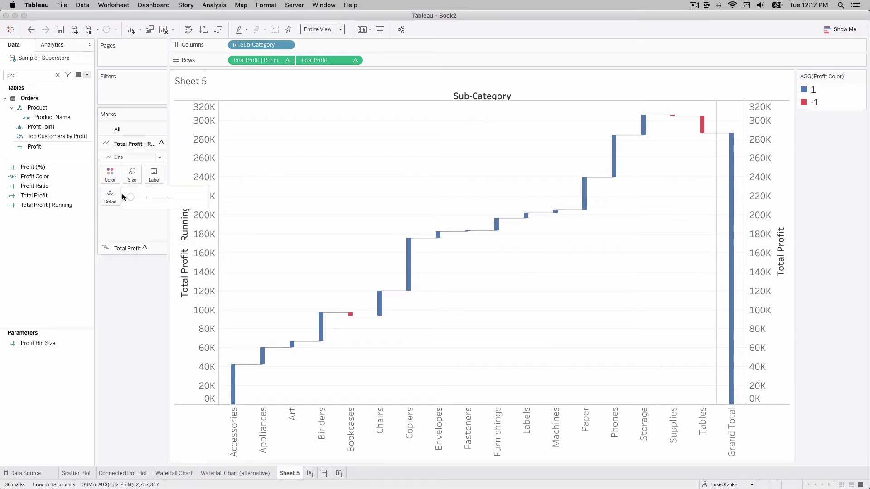
click(119, 266)
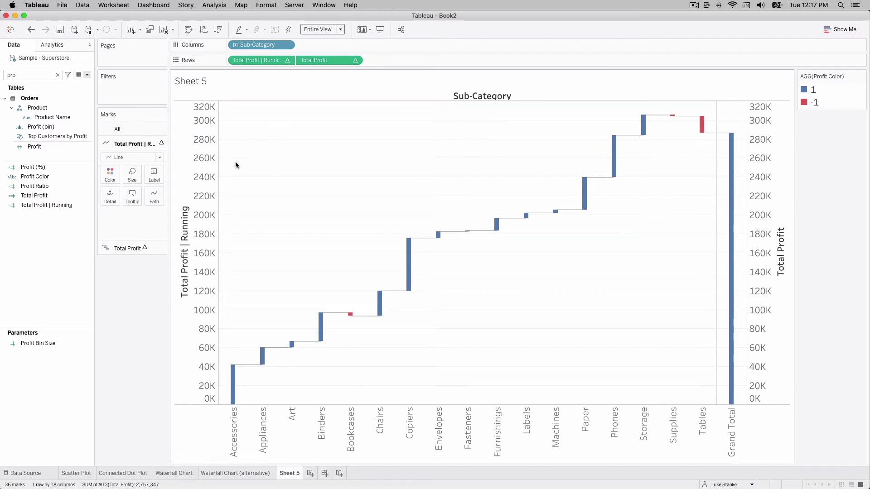
Step: Remove Total Profit | Running from Rows, search the fields for "mea" and place Measure Values after Total Profit on Rows
drag(252, 62, 95, 296)
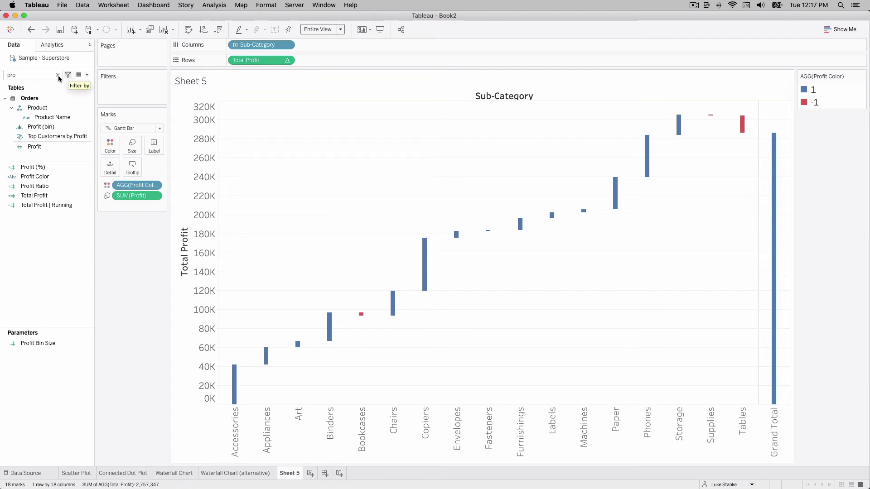
click(40, 74)
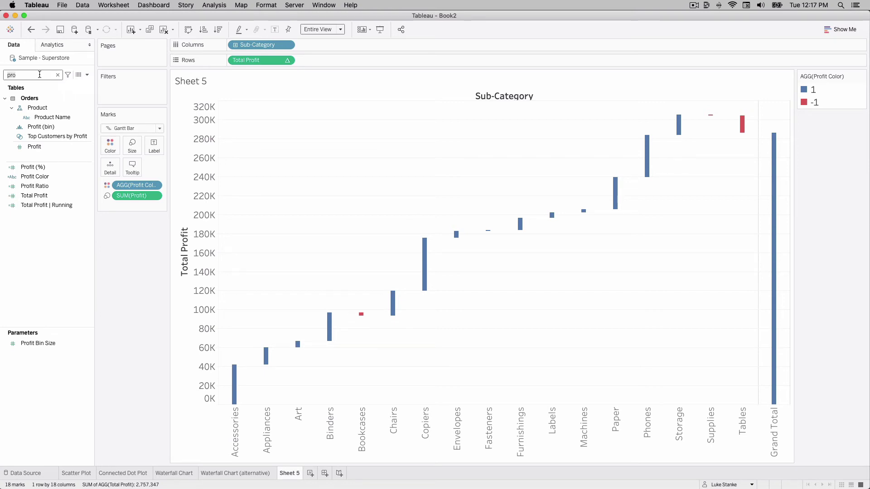
mouse_move(322, 329)
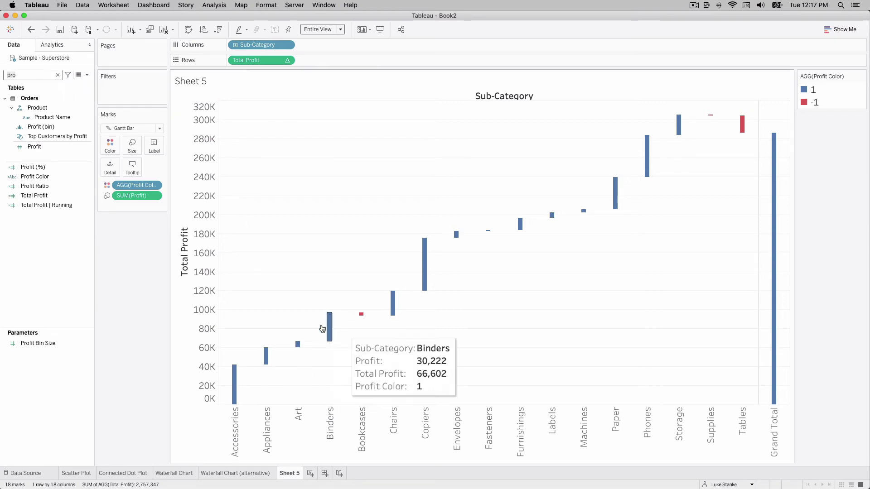
mouse_move(368, 317)
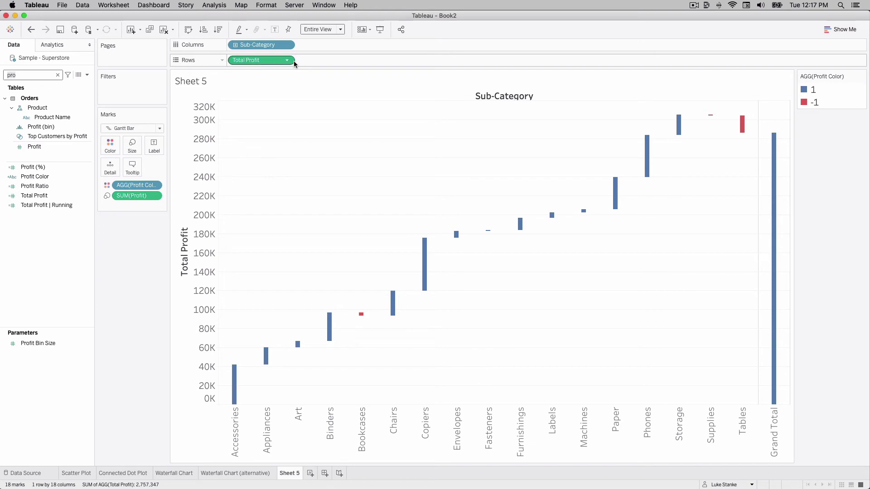
click(58, 75)
text(mea)
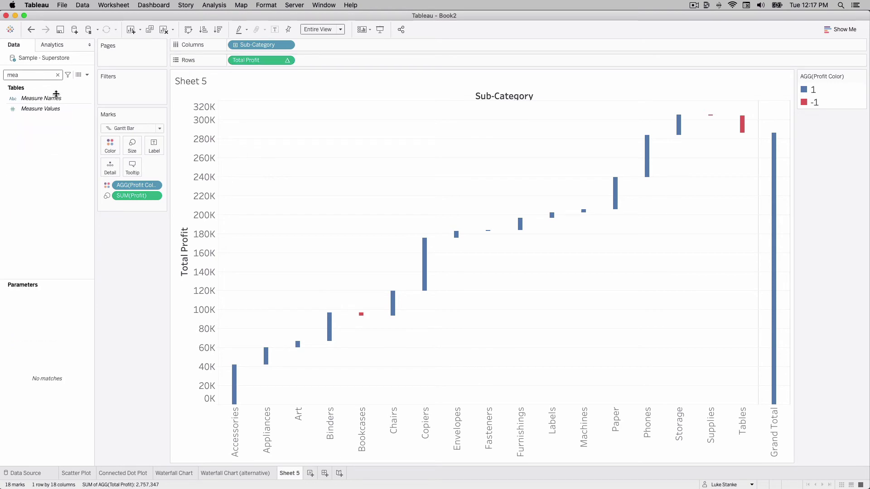
drag(44, 108, 321, 66)
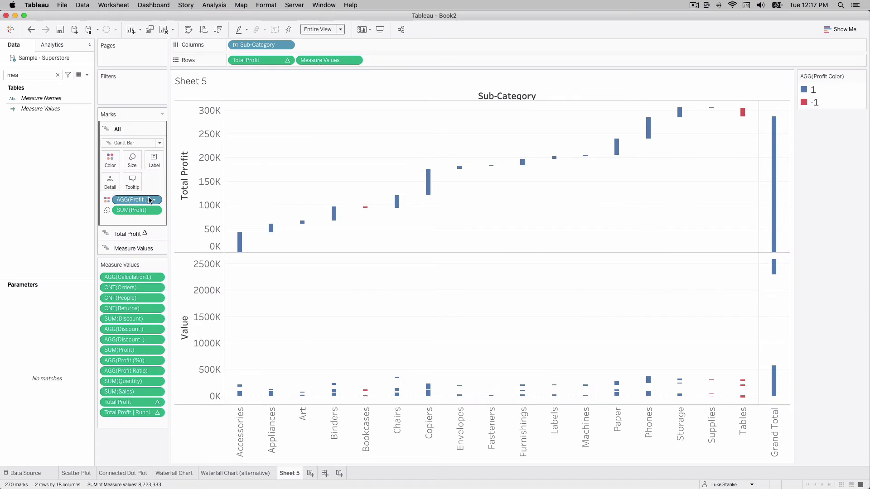
Step: Remove all measures from Measure Values except Total Profit and Total Profit | Running
click(117, 392)
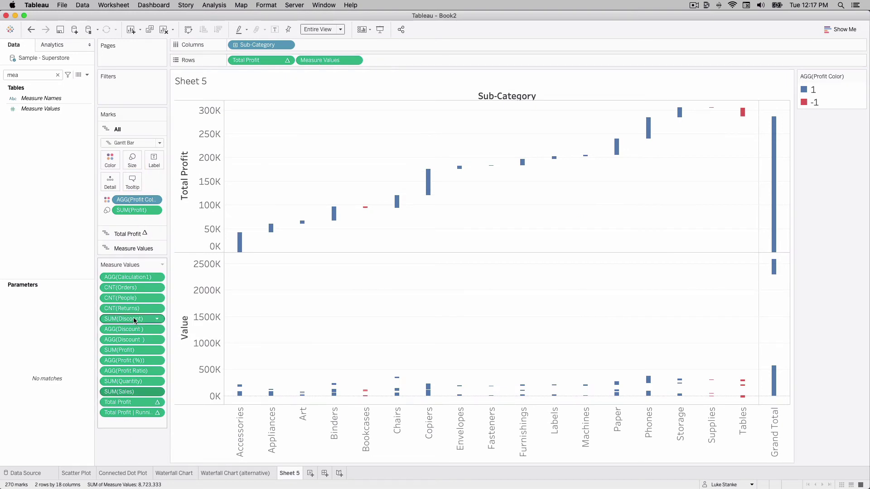
shift+click(124, 277)
drag(124, 278, 46, 249)
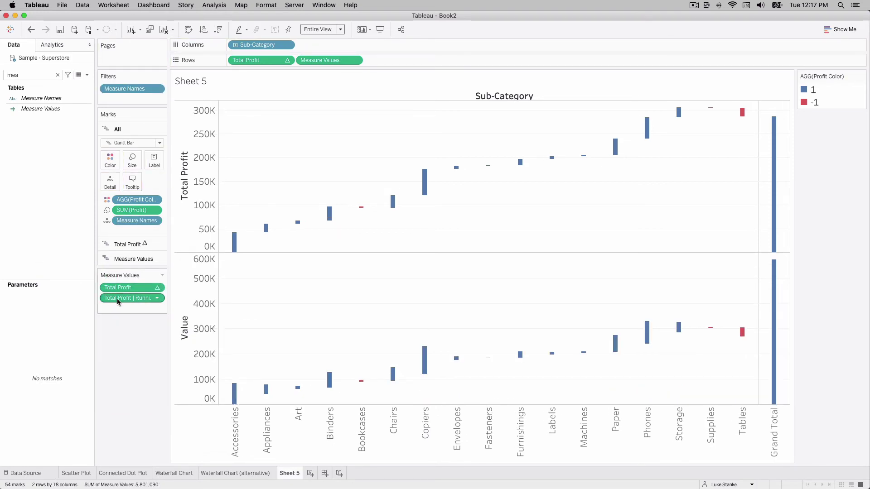
click(118, 302)
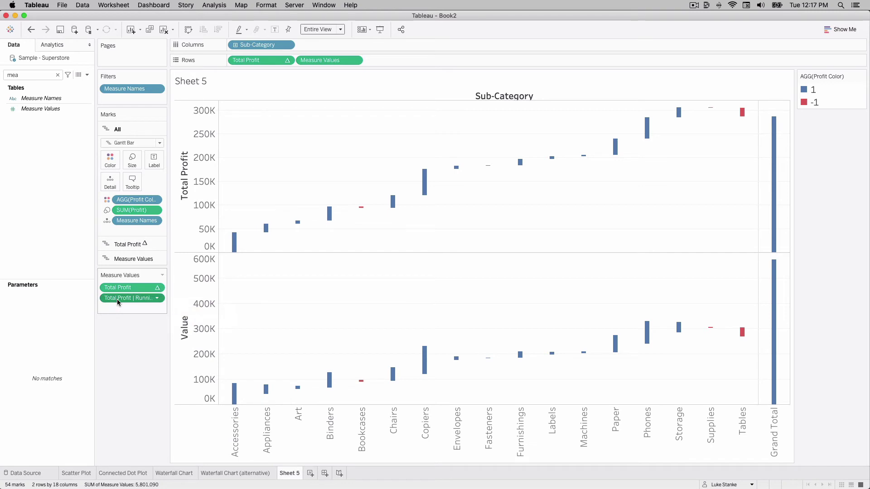
Step: Remove SUM(Profit) and Profit Color from the Measure Values marks
click(104, 259)
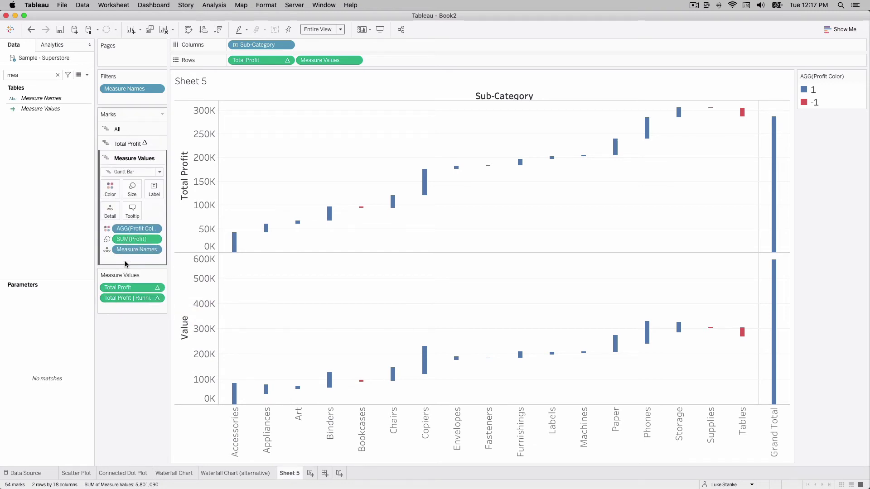
drag(136, 239, 123, 351)
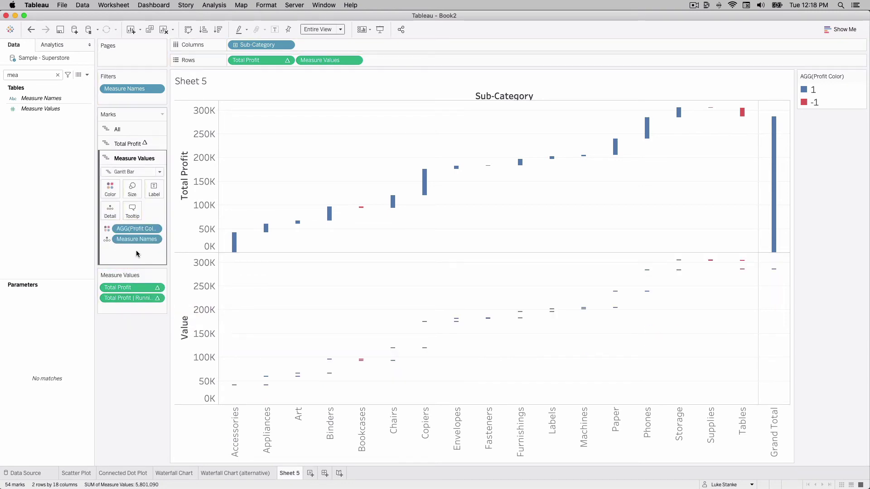
drag(137, 250, 118, 370)
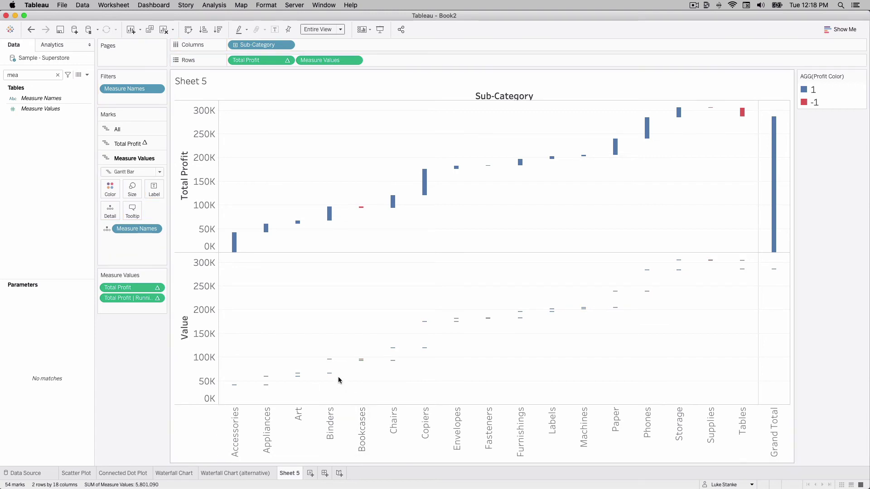
mouse_move(331, 368)
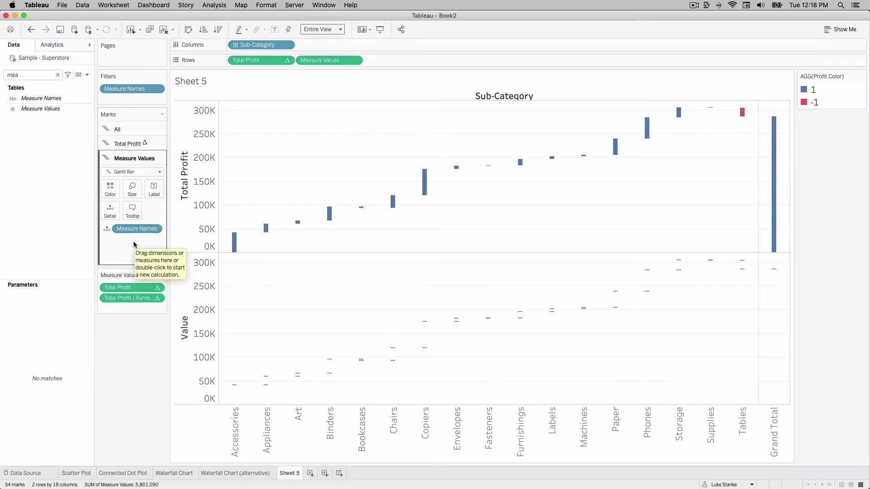
Step: Add the ad hoc calculation MIN(1.0) to the Measure Values marks and assign it to Size
double_click(134, 244)
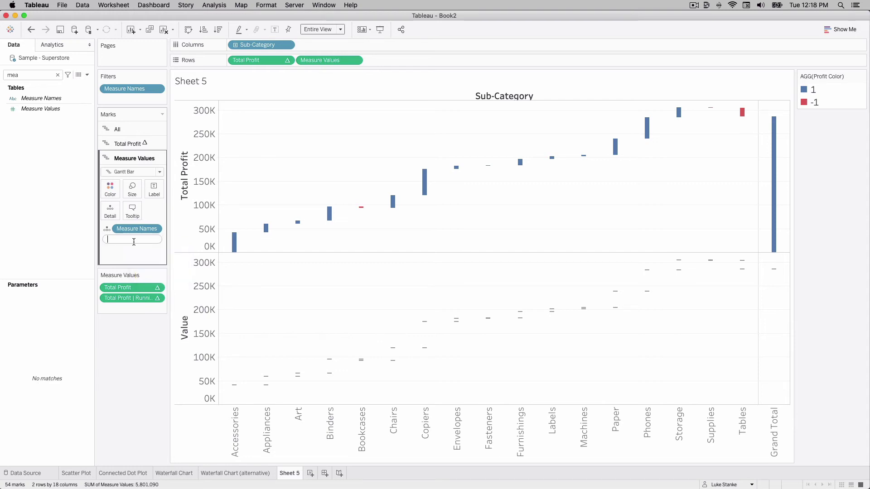
text(MIN(0)
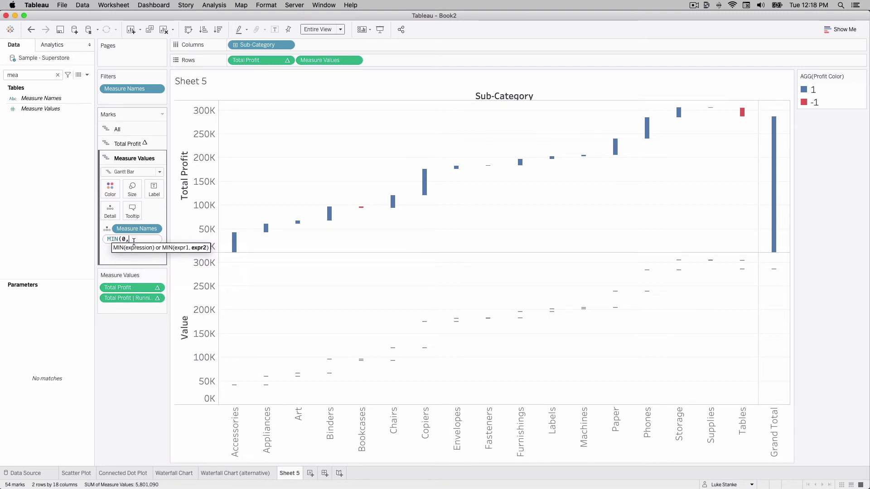
text(.0)
key(Left)
key(Left)
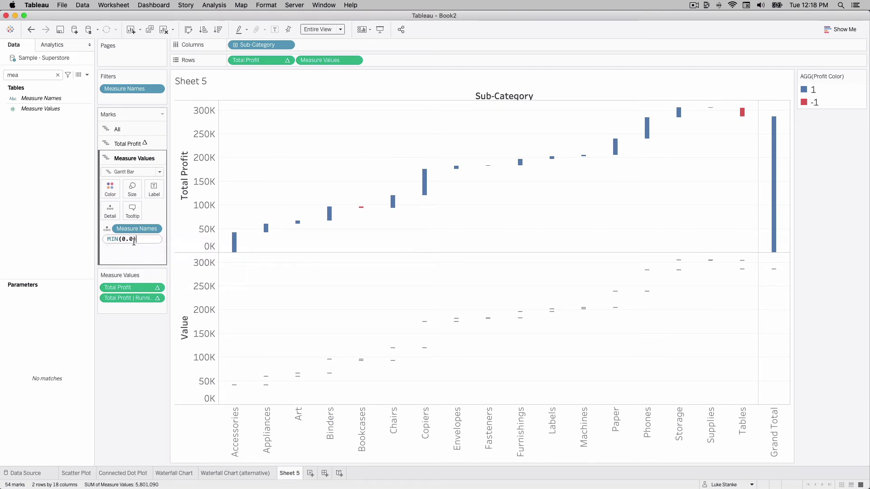
key(BackSpace)
text(1)
key(Return)
drag(135, 245, 134, 186)
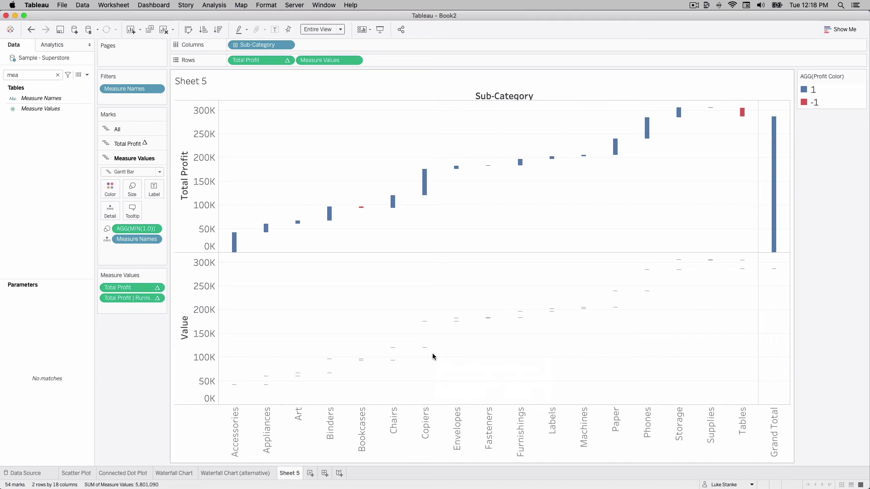
Step: Combine Measure Values with Total Profit on a dual axis and synchronize the two axes
right_click(312, 62)
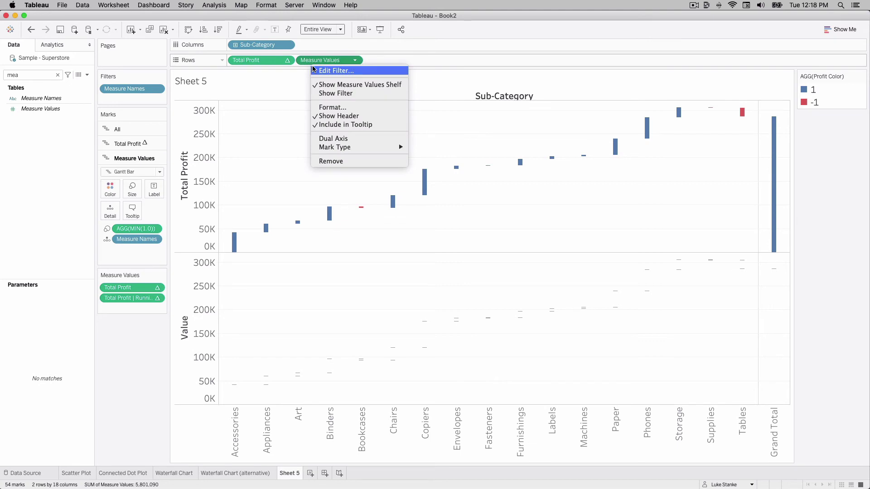
click(344, 139)
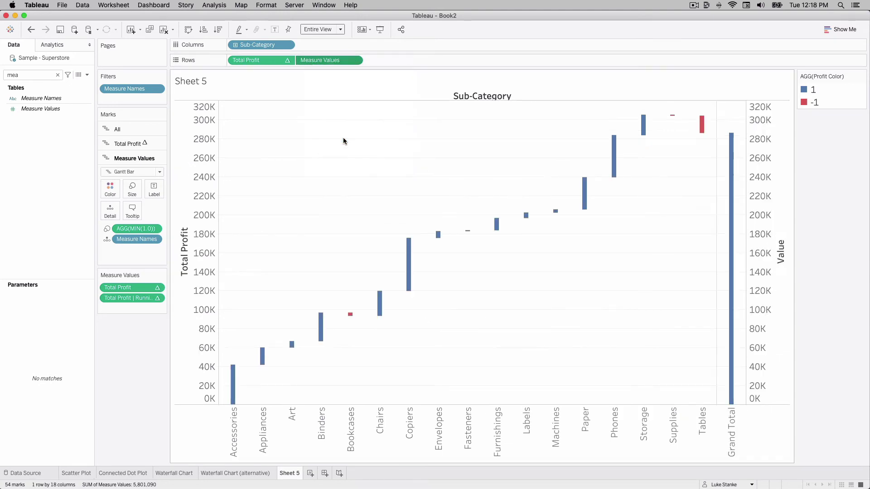
click(755, 242)
right_click(755, 242)
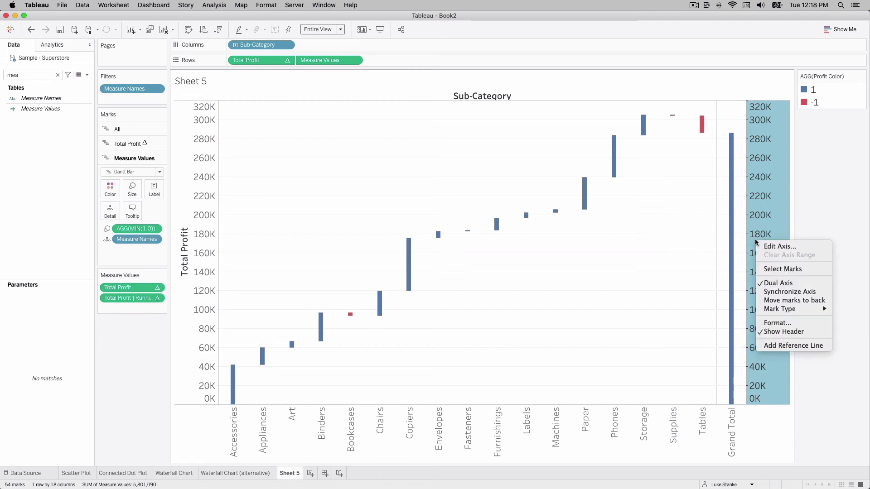
click(786, 291)
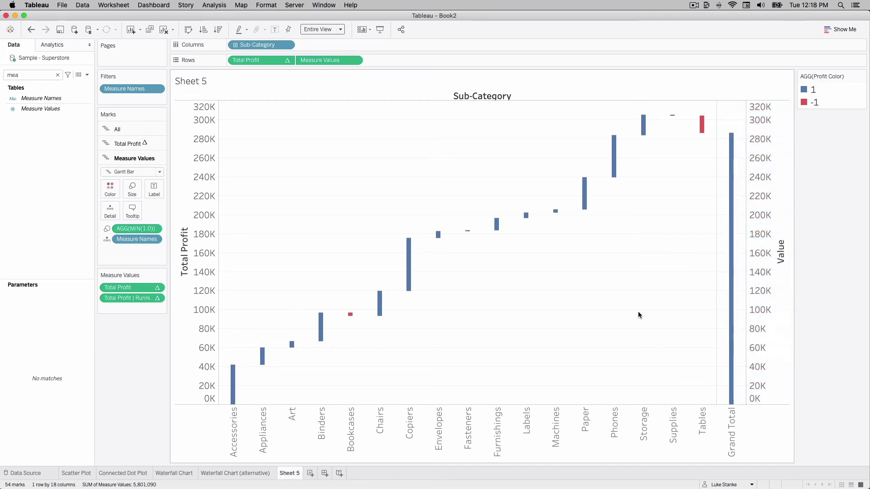
Step: Increase the size of the Measure Values Gantt marks to the maximum so they connect neighboring bars
click(138, 186)
click(172, 211)
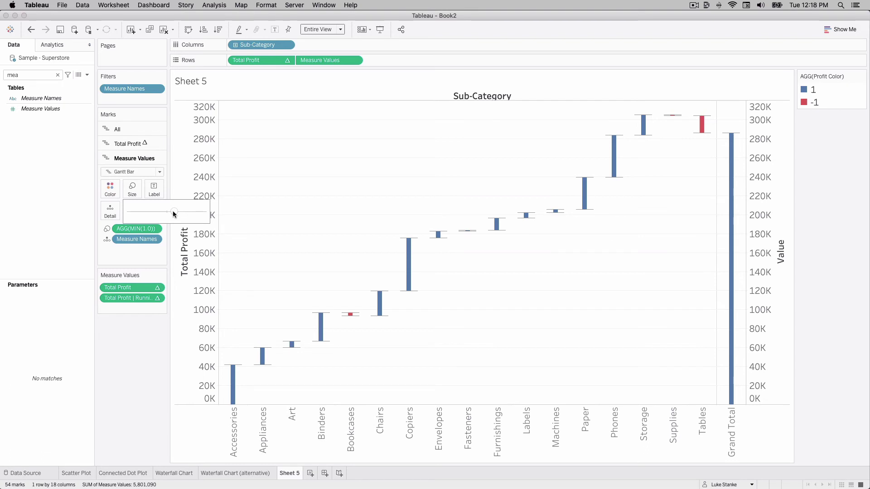
drag(172, 212, 211, 215)
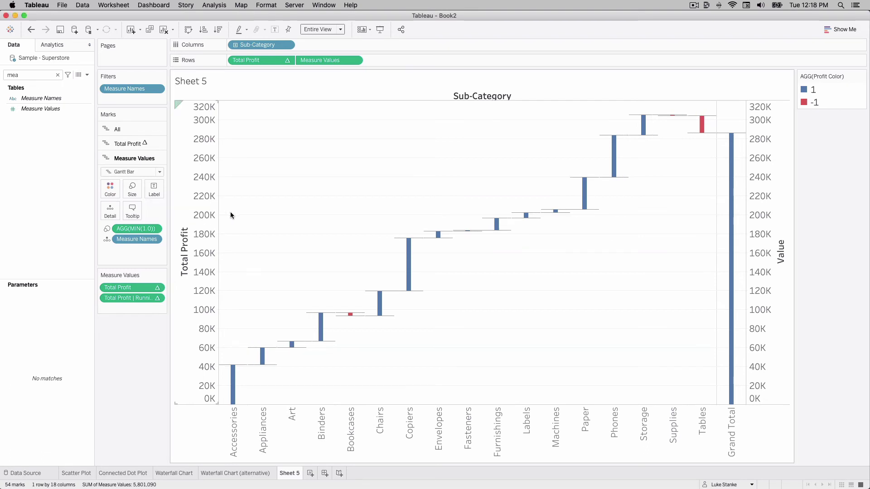
Step: Recolor the Measure Values Gantt connector lines to a lighter gray
click(230, 211)
click(119, 174)
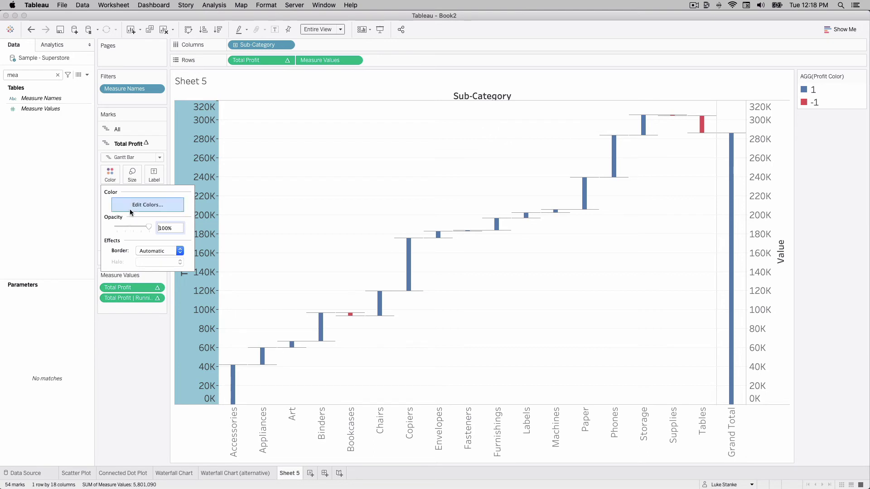
click(96, 185)
click(118, 259)
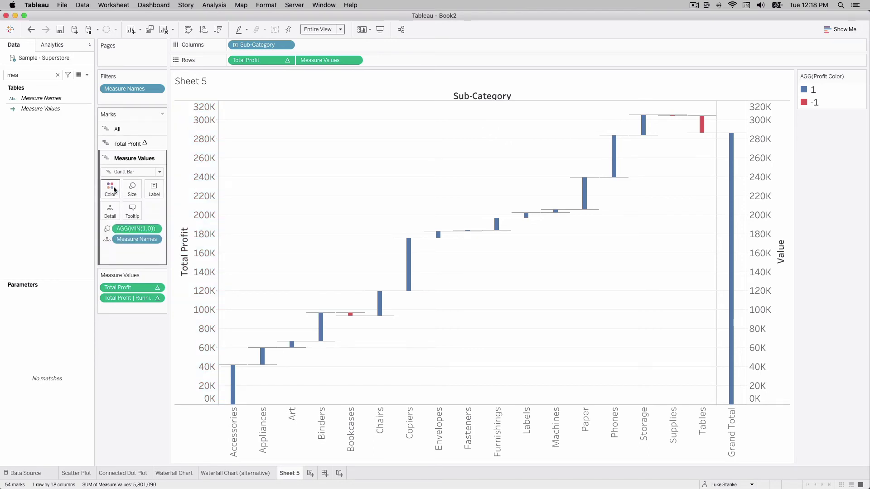
click(113, 190)
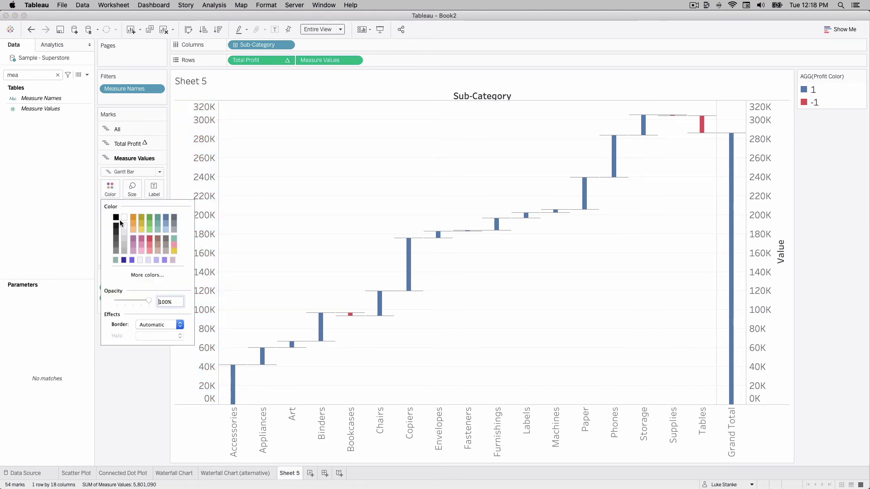
click(67, 244)
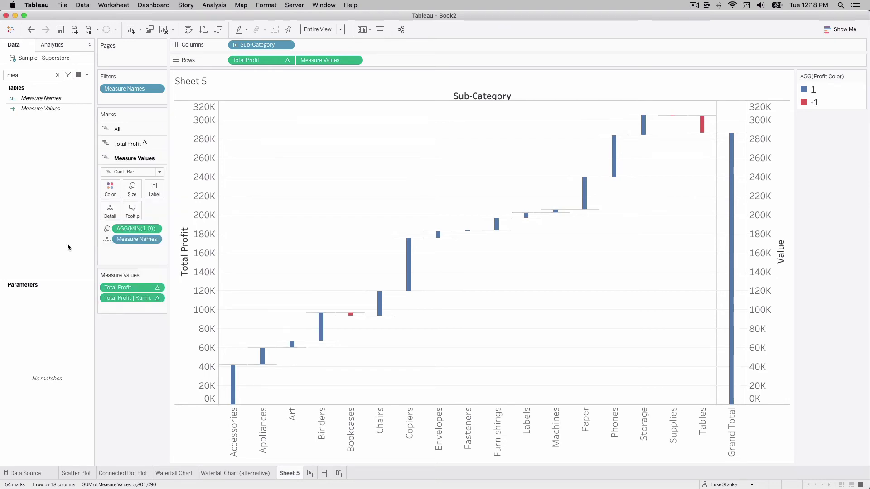
Step: Widen the Total Profit Gantt bars, leaving small gaps between neighboring sub-categories
click(121, 144)
click(128, 175)
click(110, 175)
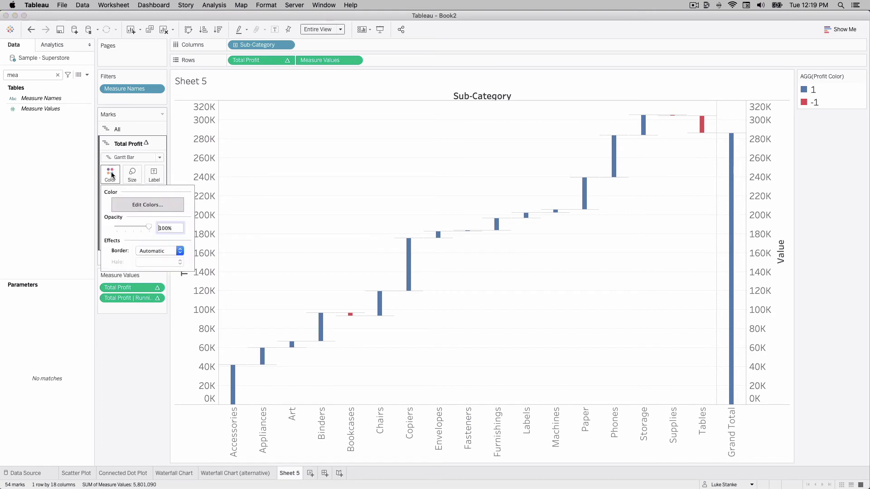
click(132, 181)
drag(141, 197, 176, 197)
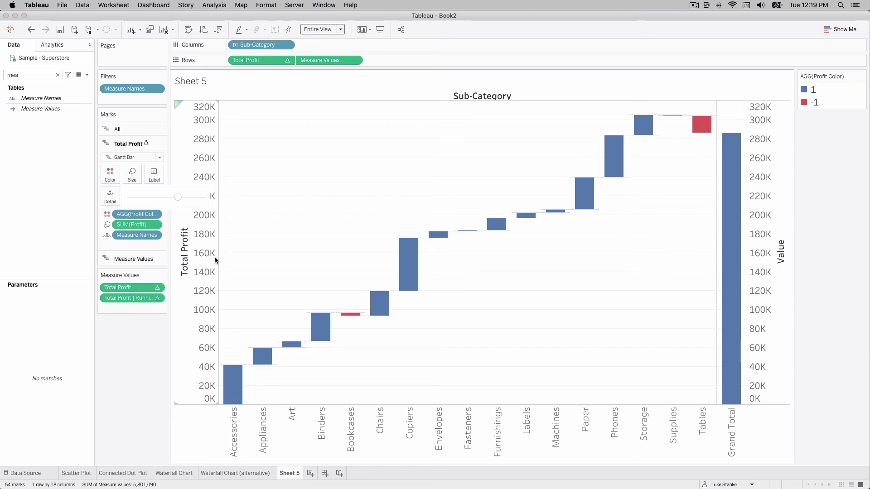
Step: Remove Measure Values from Rows and add Total Profit | Running to the marks as Detail
drag(303, 61, 119, 366)
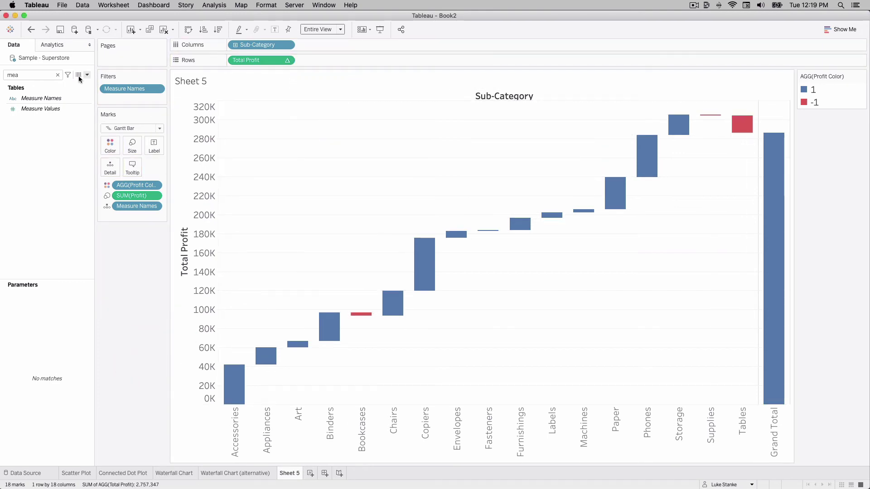
click(40, 74)
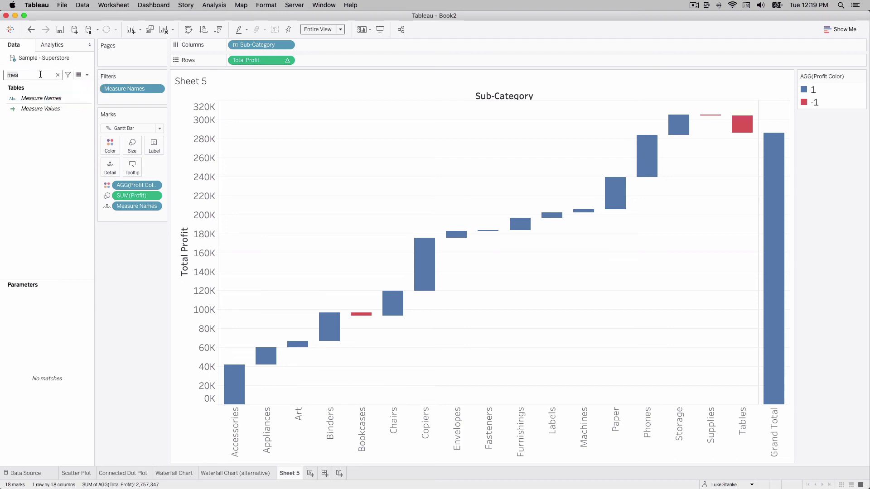
text(pr)
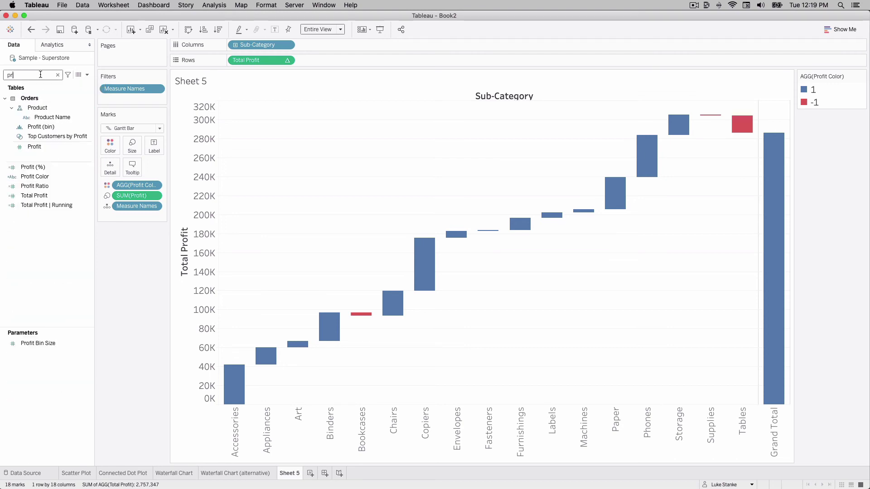
drag(34, 205, 127, 214)
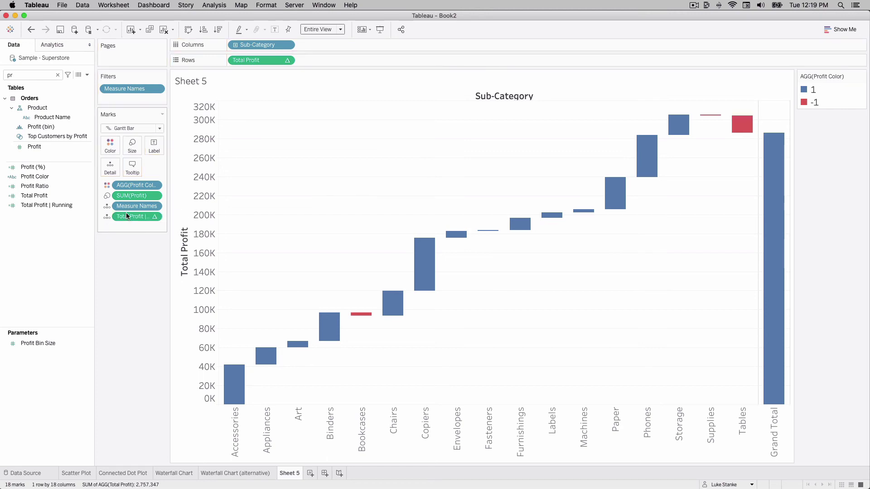
Step: Start a per-cell reference line on the Total Profit axis using average Total Profit, with label and tooltip set to None
right_click(194, 226)
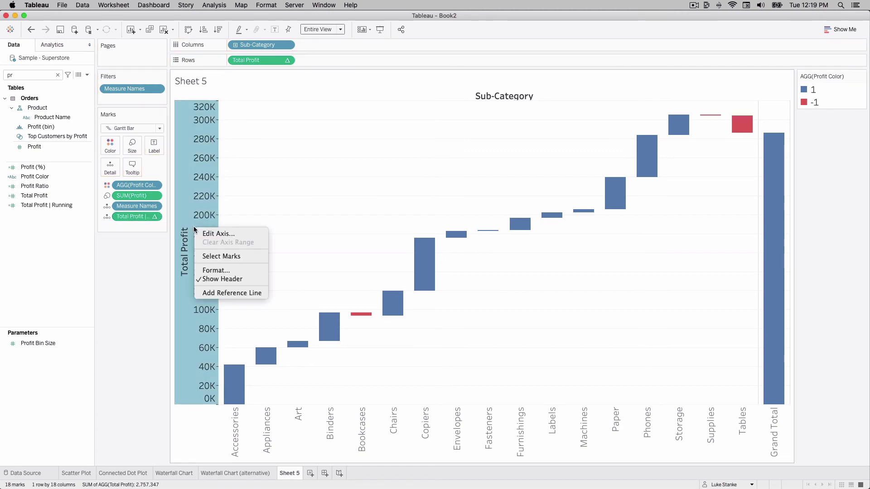
click(244, 294)
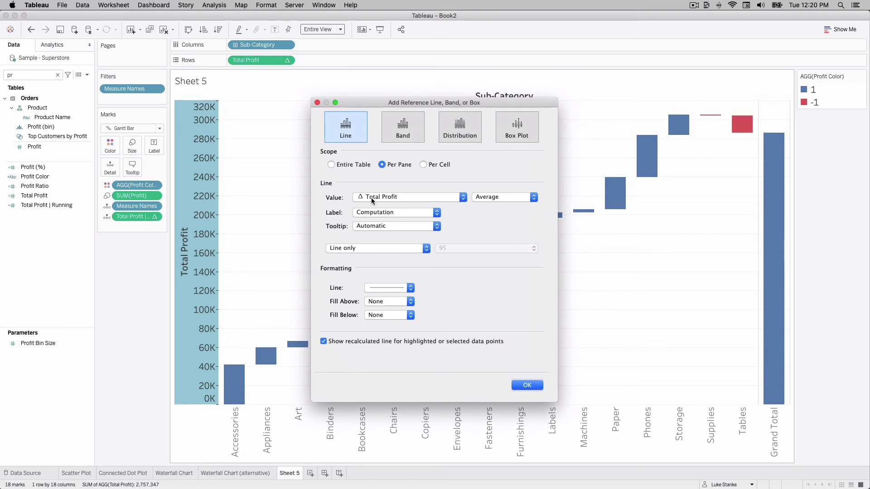
click(422, 164)
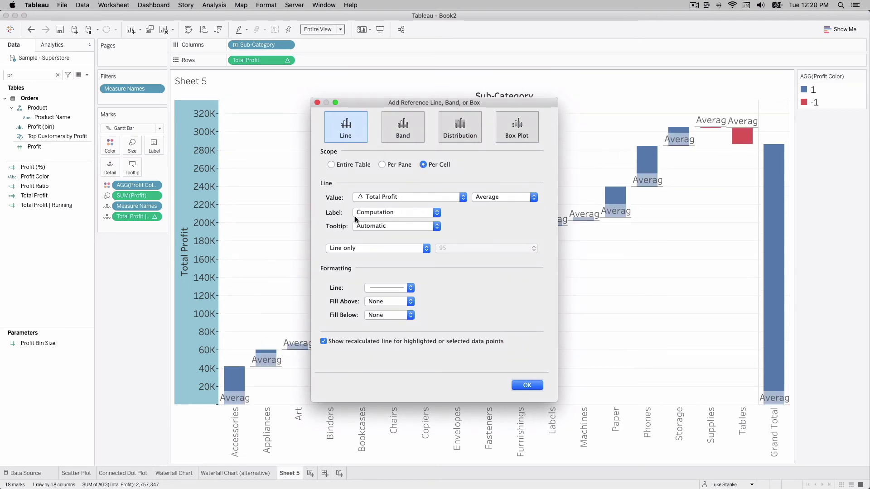
click(373, 213)
click(373, 198)
click(373, 225)
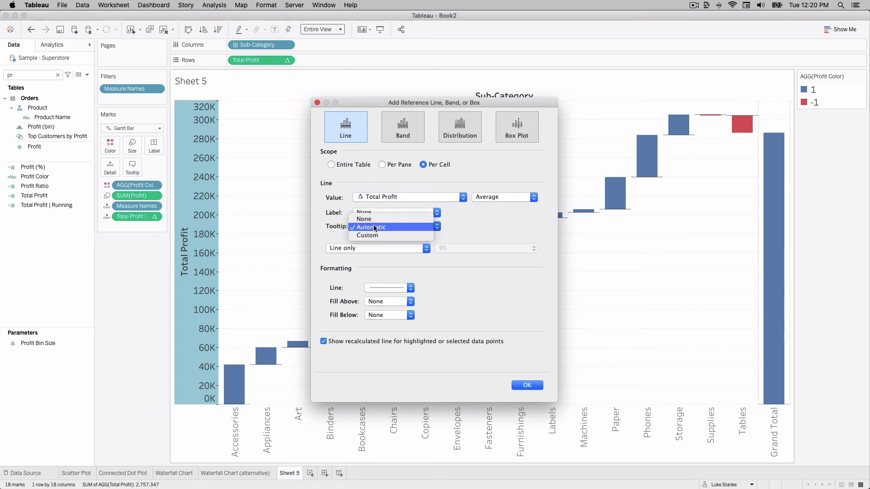
click(372, 218)
Step: Format the reference line as a thin gray dotted line, disable its recalculated line for selected data points, and apply it
click(375, 289)
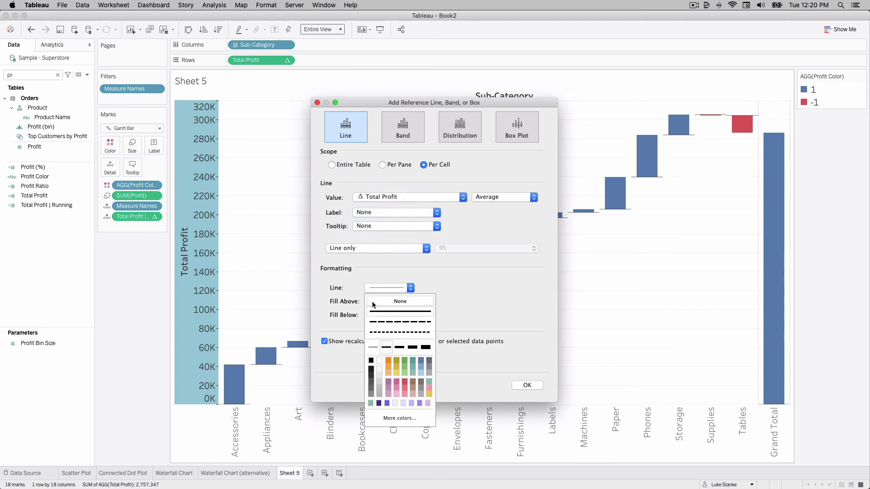
click(376, 332)
click(376, 348)
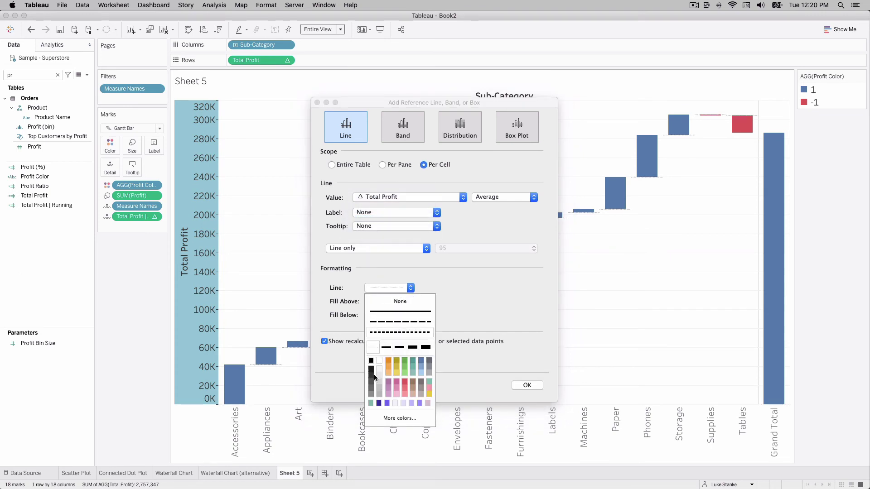
click(372, 388)
click(340, 350)
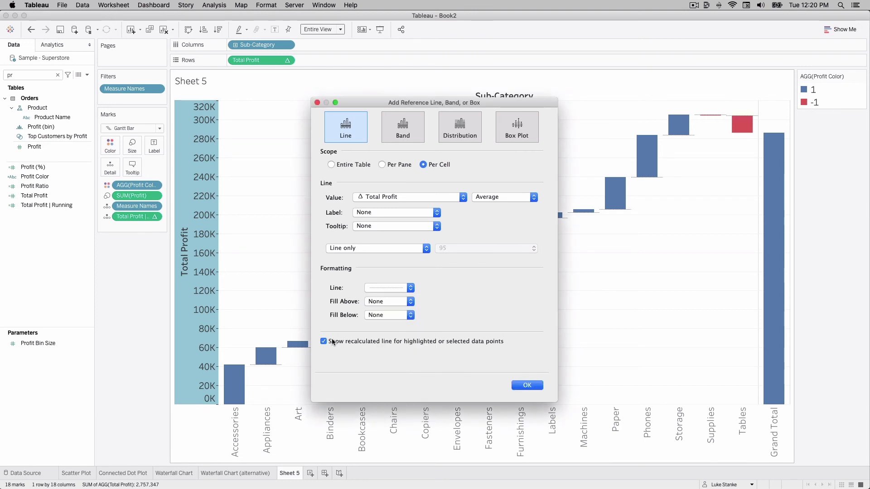
click(333, 342)
click(523, 386)
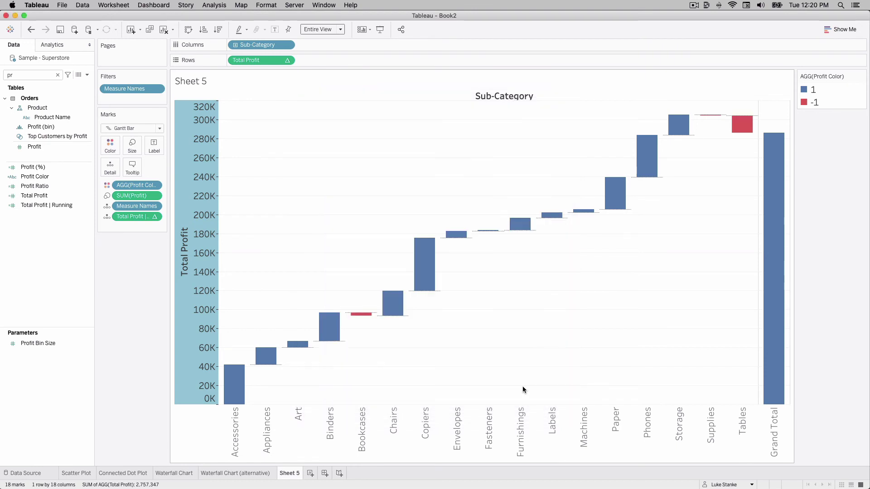
Step: Change the existing reference line's value to Total Profit | Running, keeping its label as None
right_click(202, 287)
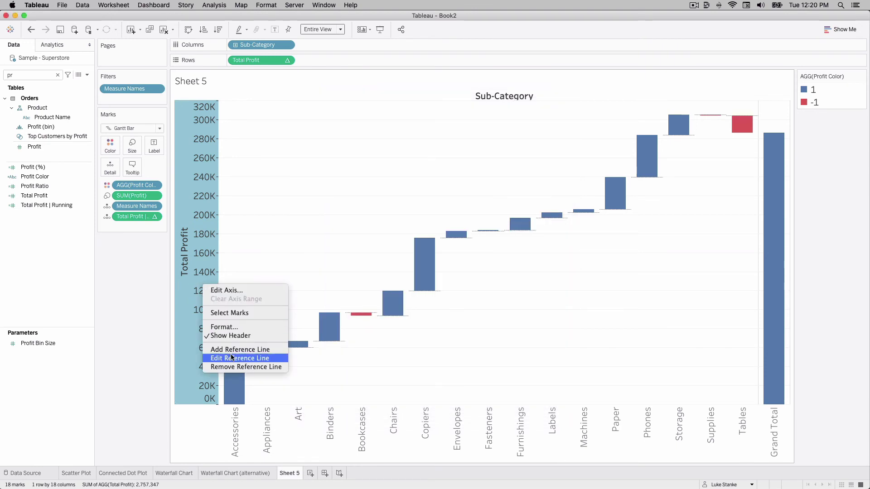
click(235, 358)
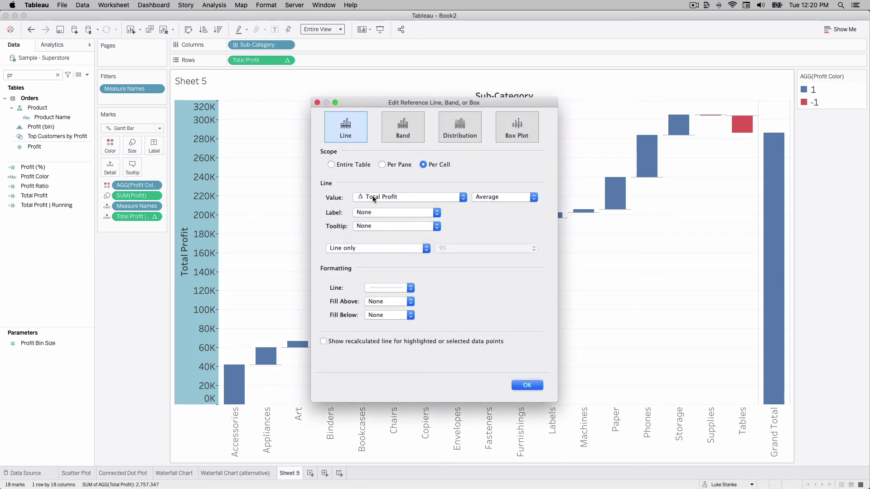
click(372, 196)
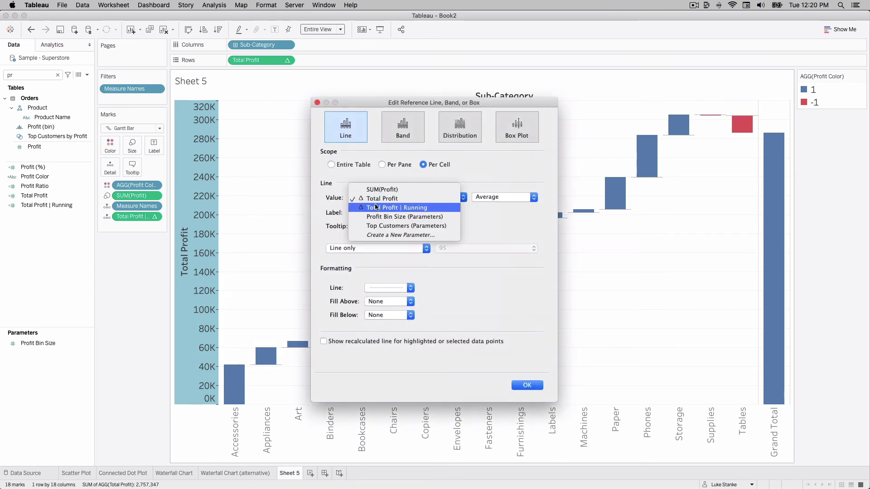
click(375, 207)
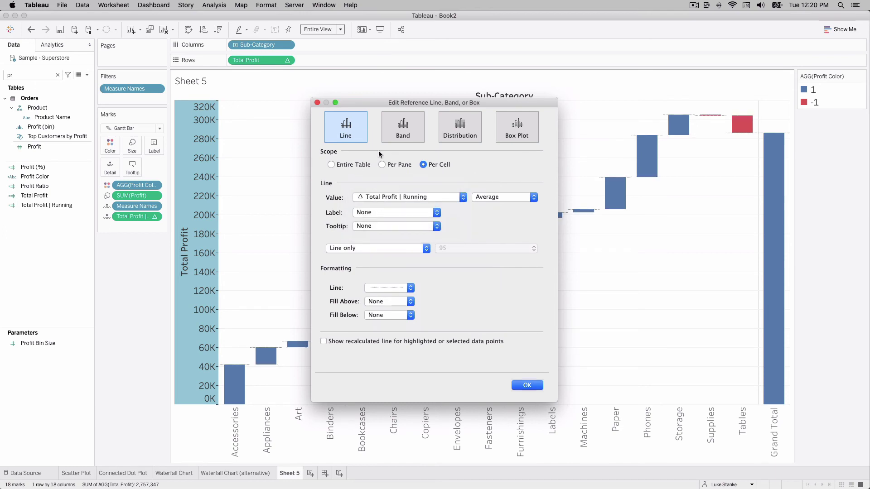
click(395, 212)
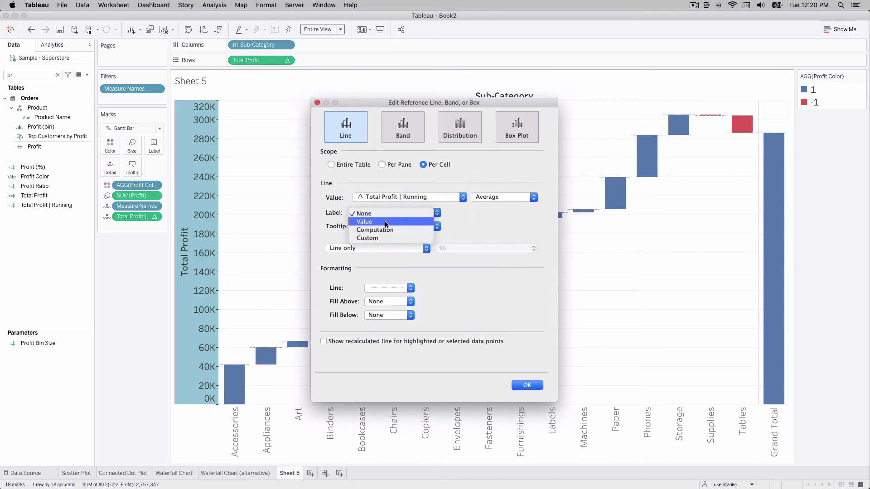
click(383, 214)
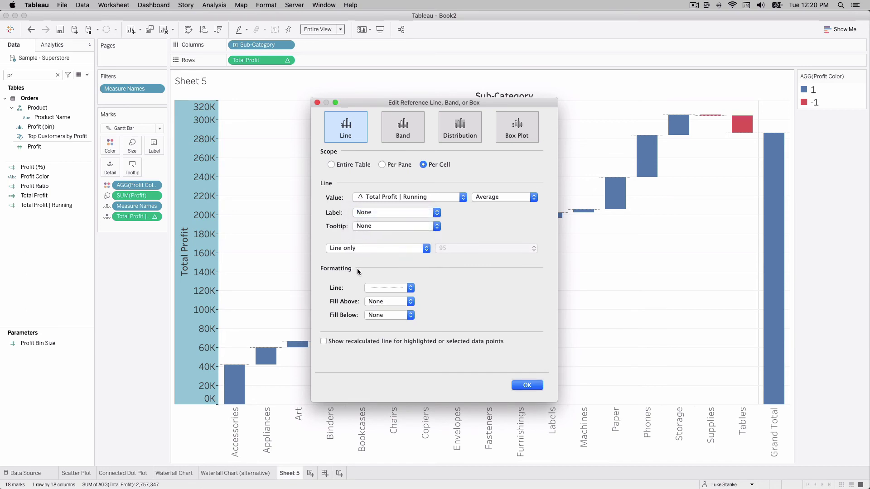
click(527, 385)
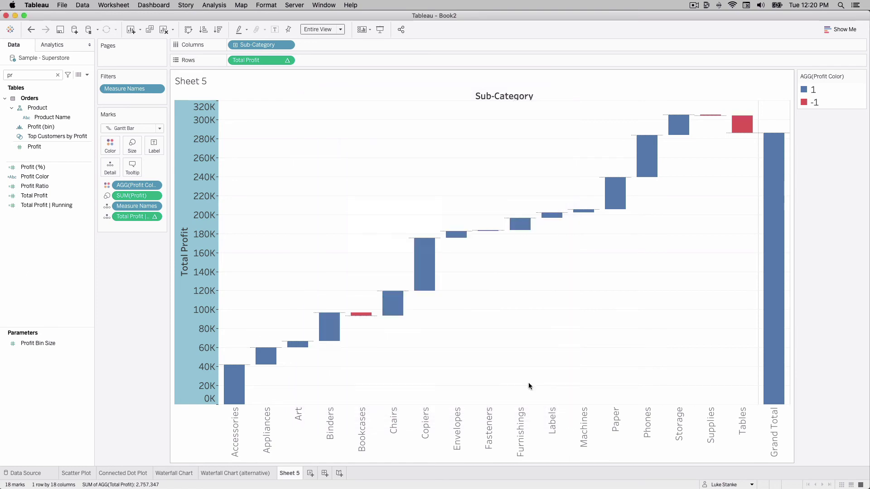
Step: Start a second per-cell reference line on average Total Profit, with label and tooltip set to None
right_click(205, 274)
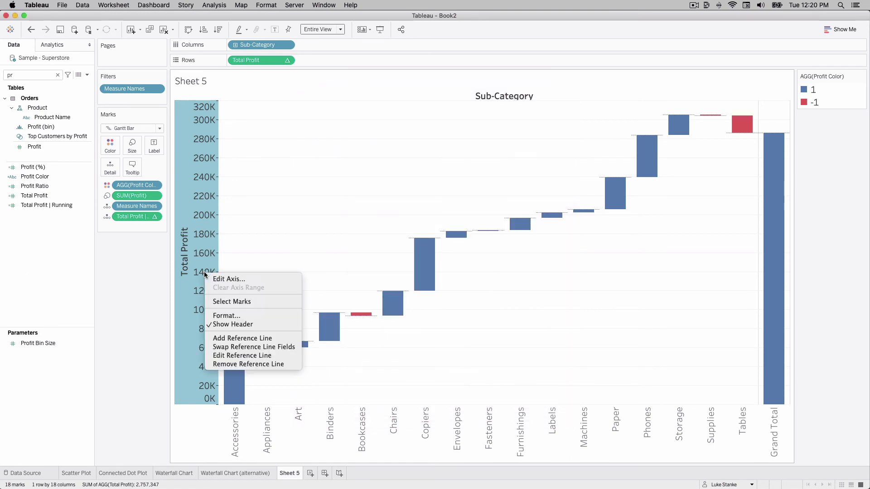
click(240, 340)
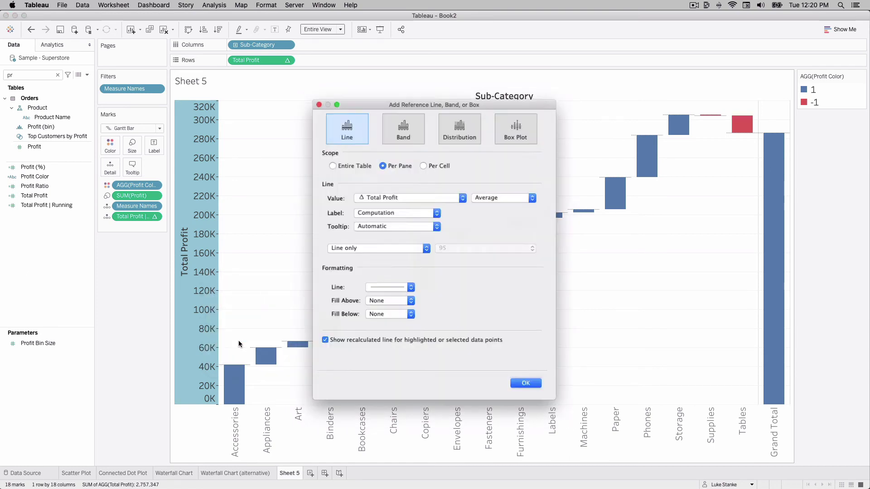
click(365, 198)
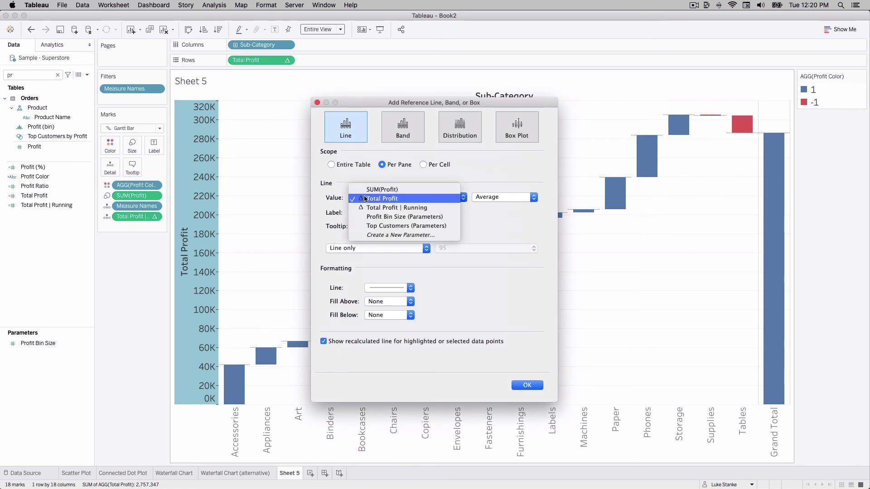
click(371, 199)
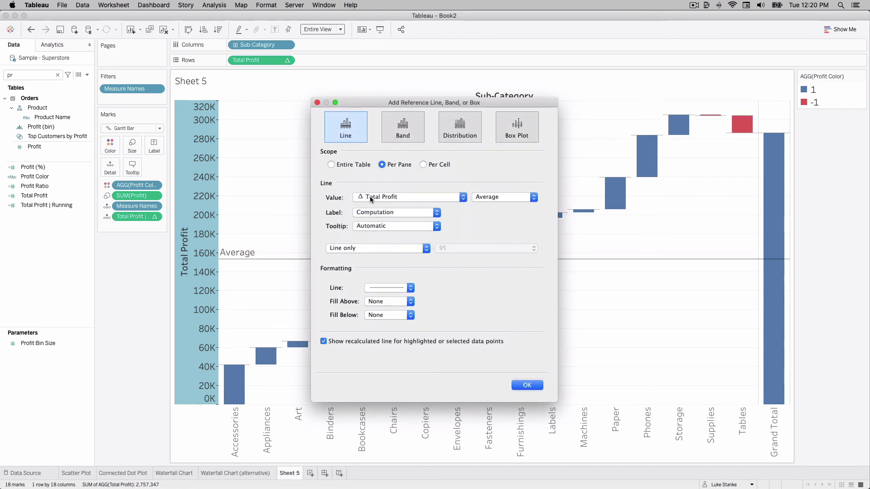
click(421, 165)
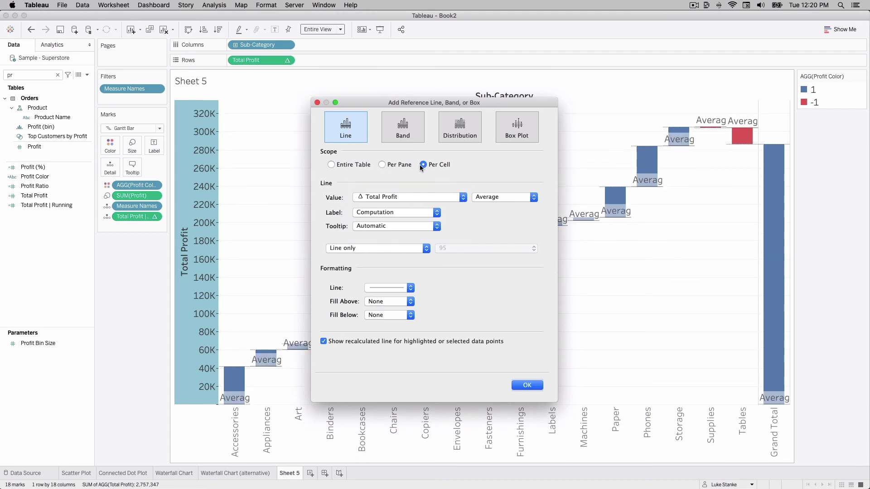
click(392, 213)
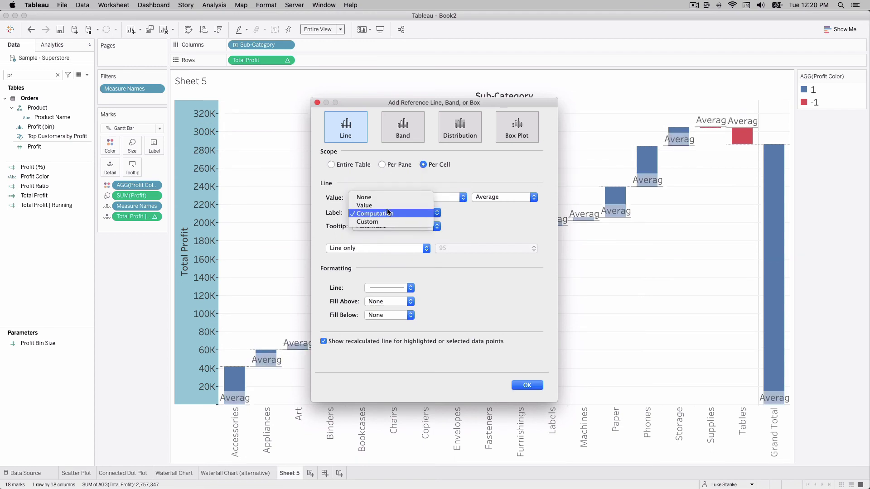
click(387, 198)
click(396, 226)
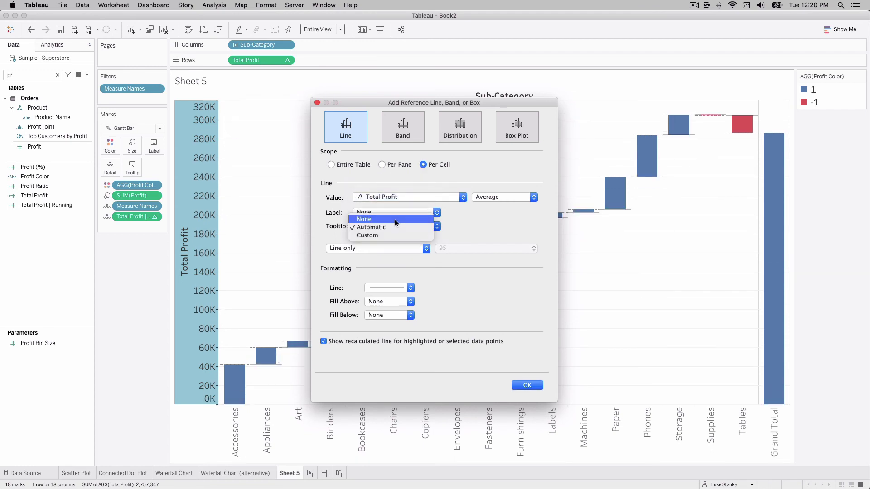
click(395, 219)
Step: Make the second reference line thin and dotted, disable its recalculated line for selected data points, and apply it
click(366, 288)
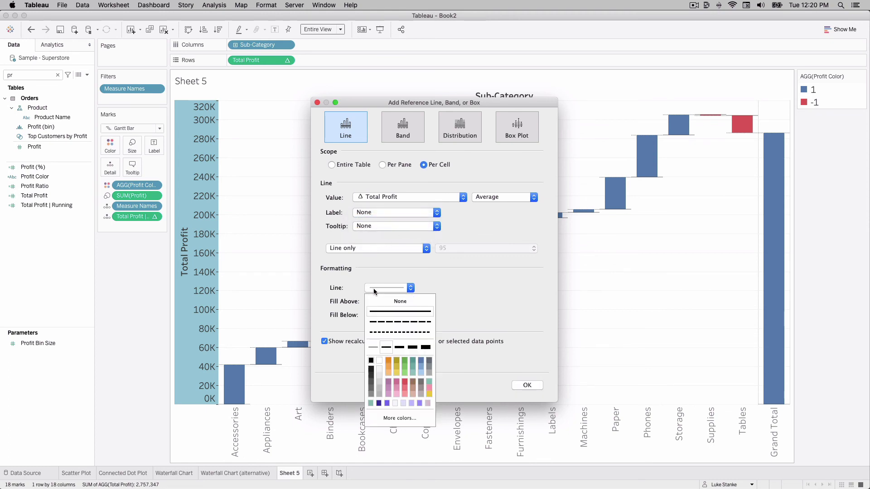
click(373, 347)
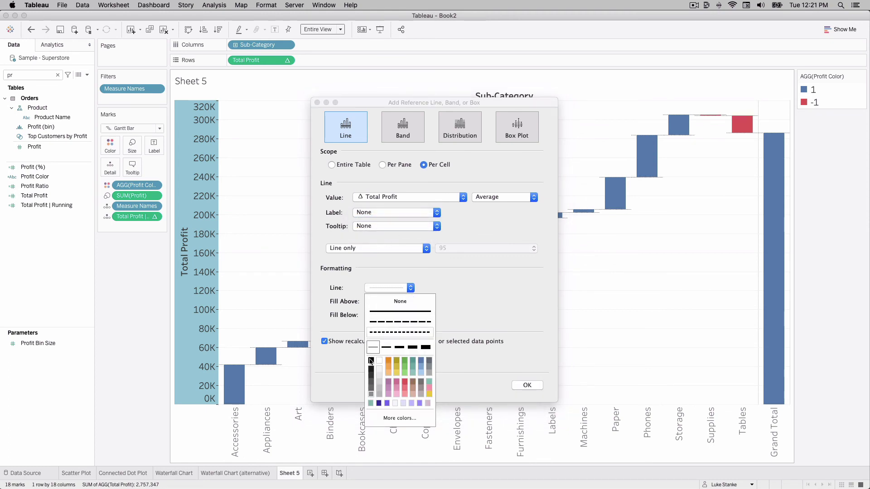
click(376, 332)
click(324, 341)
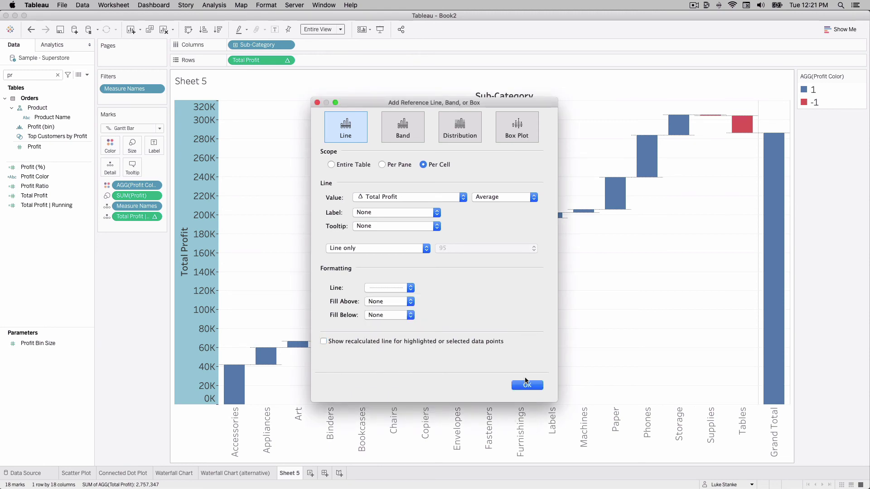
click(526, 385)
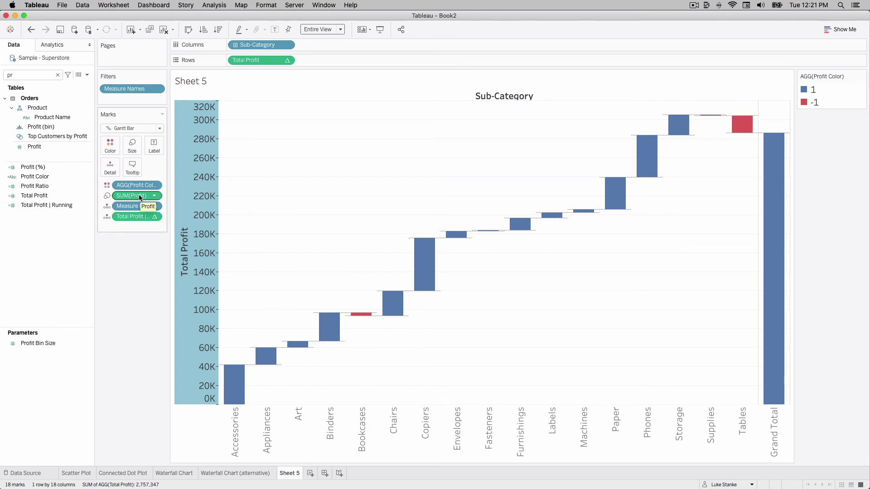
Step: Add SUM(Profit) as the bars' label while keeping it on Size, and rotate the labels to read vertically upward
drag(139, 194, 153, 149)
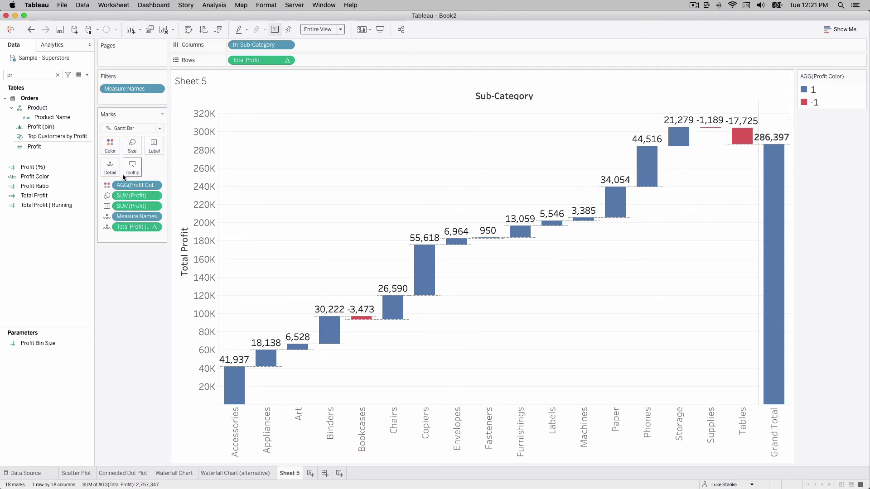
click(159, 142)
click(192, 217)
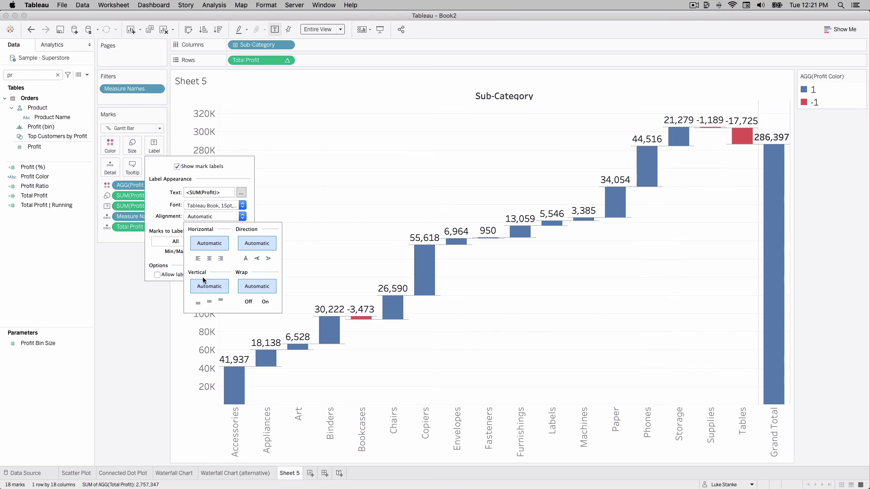
click(257, 259)
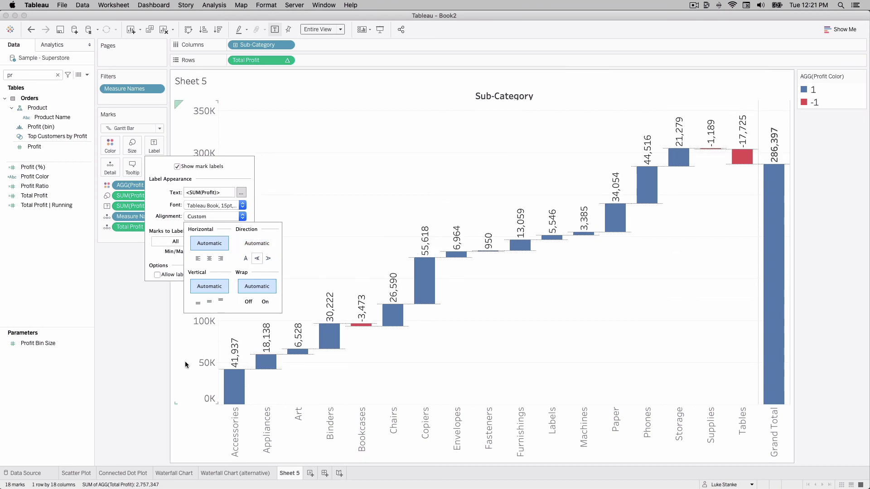
click(128, 360)
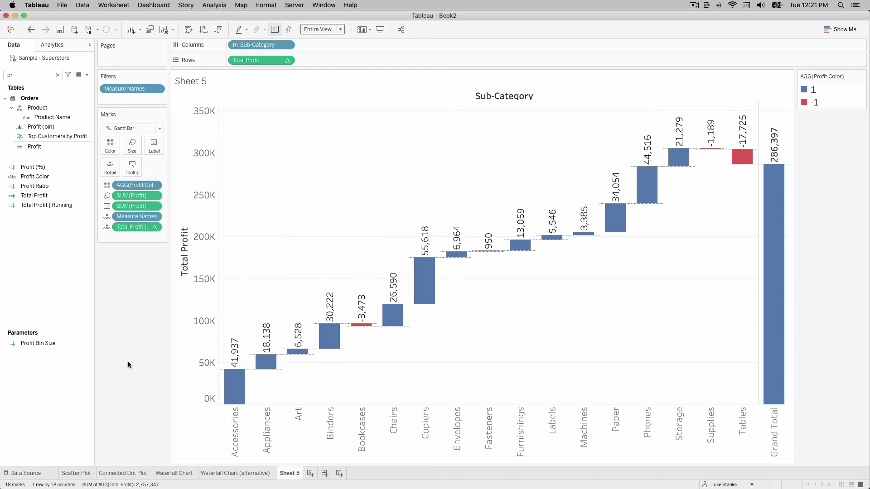